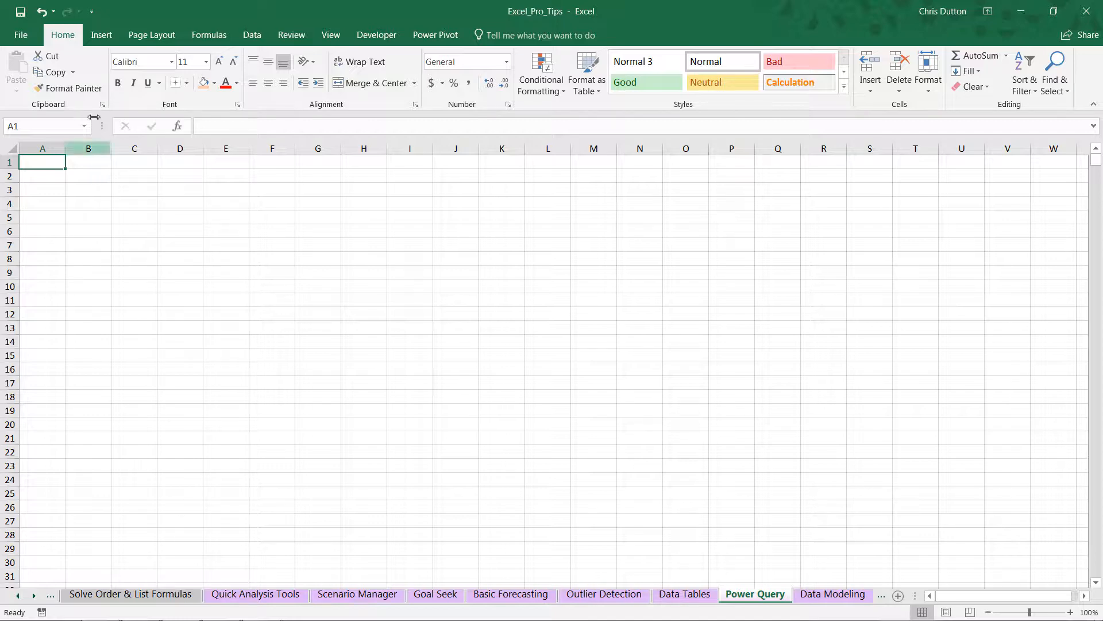
Step: Import the kickstarter_projects CSV file from the Desktop folder as a text/CSV data source
left_click(253, 41)
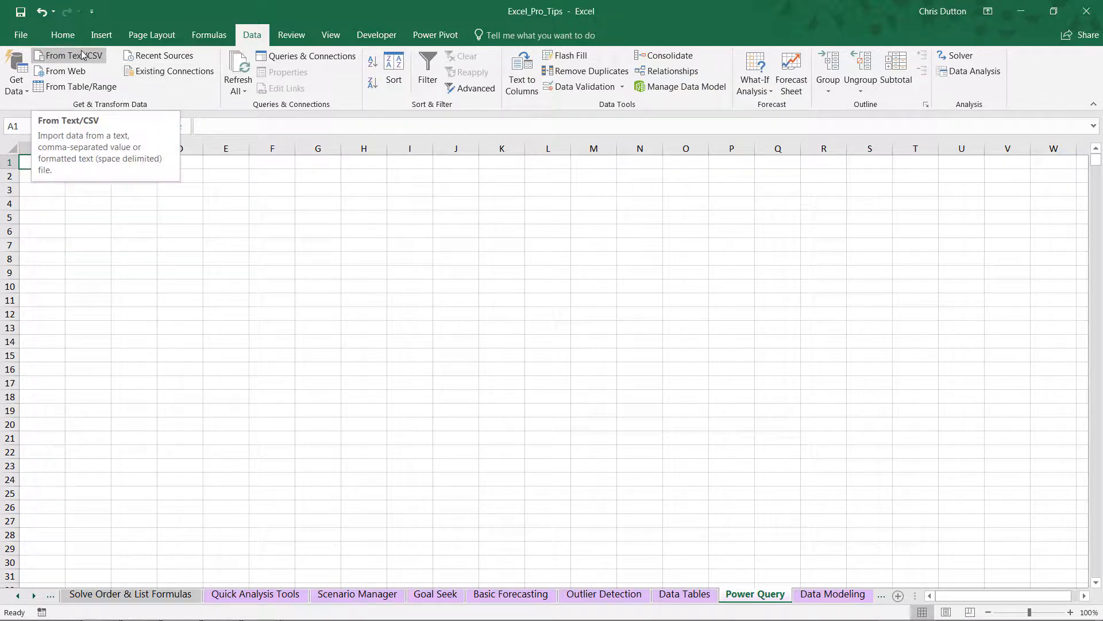
left_click(16, 89)
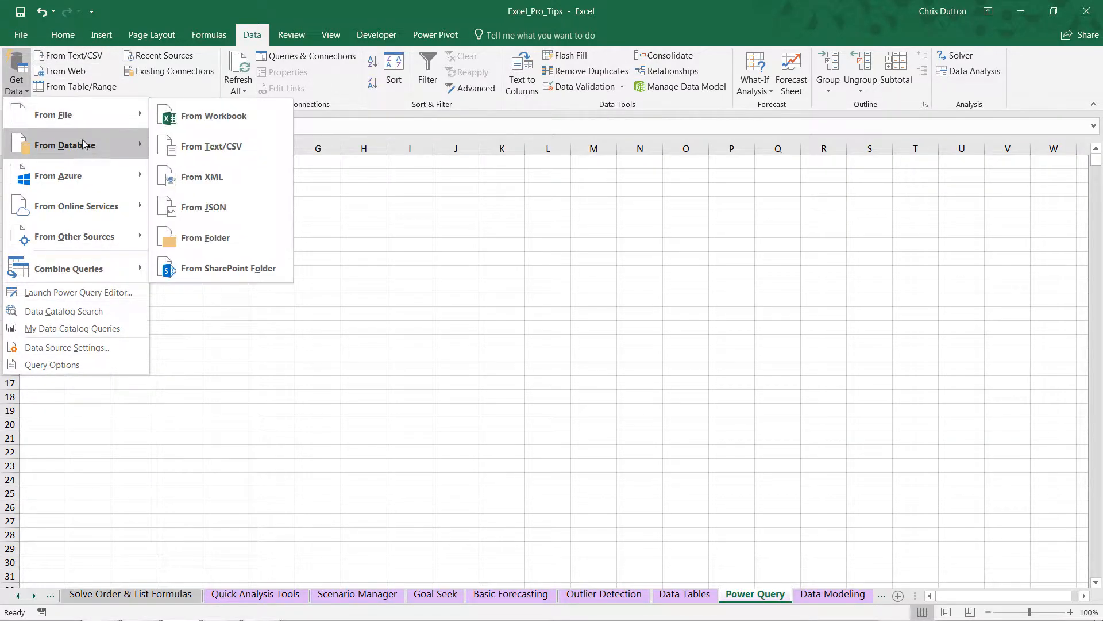
mouse_move(74, 176)
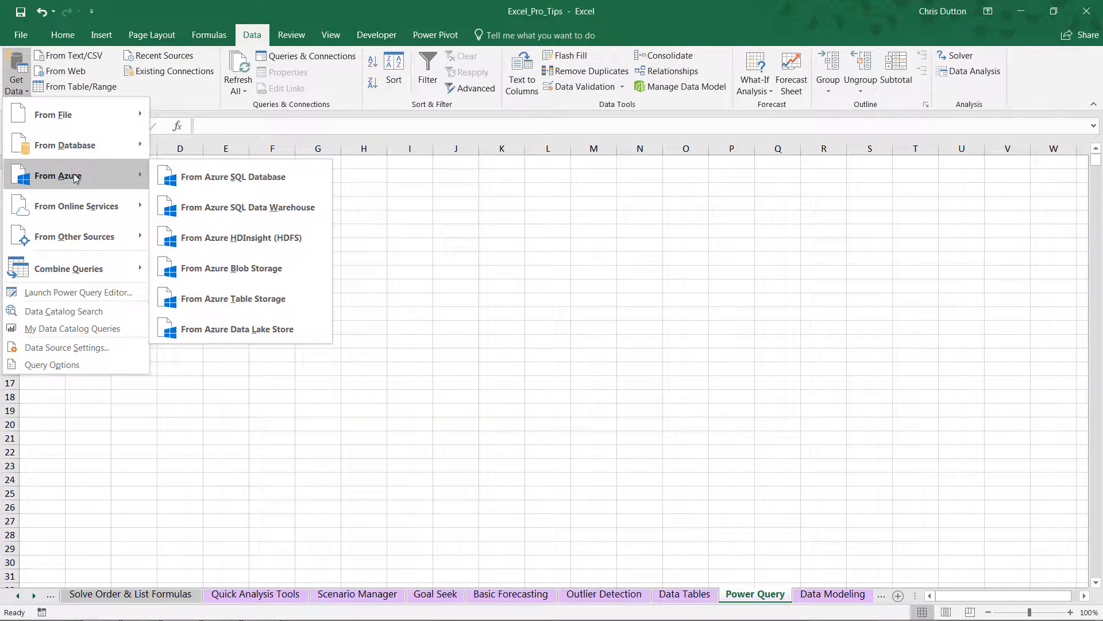
mouse_move(116, 114)
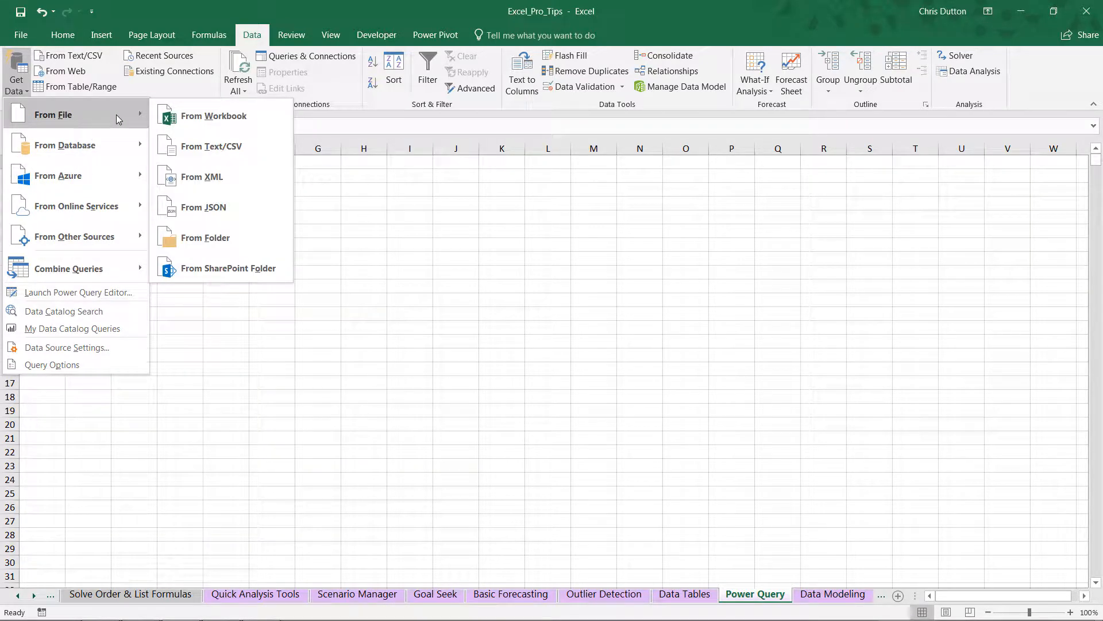
left_click(209, 146)
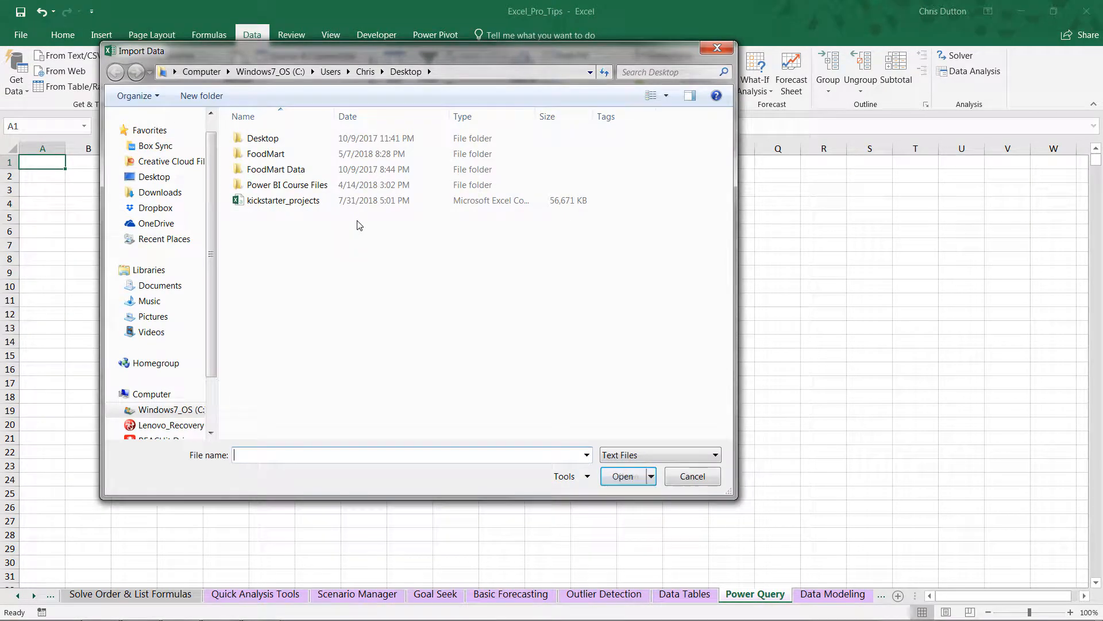
left_click(284, 204)
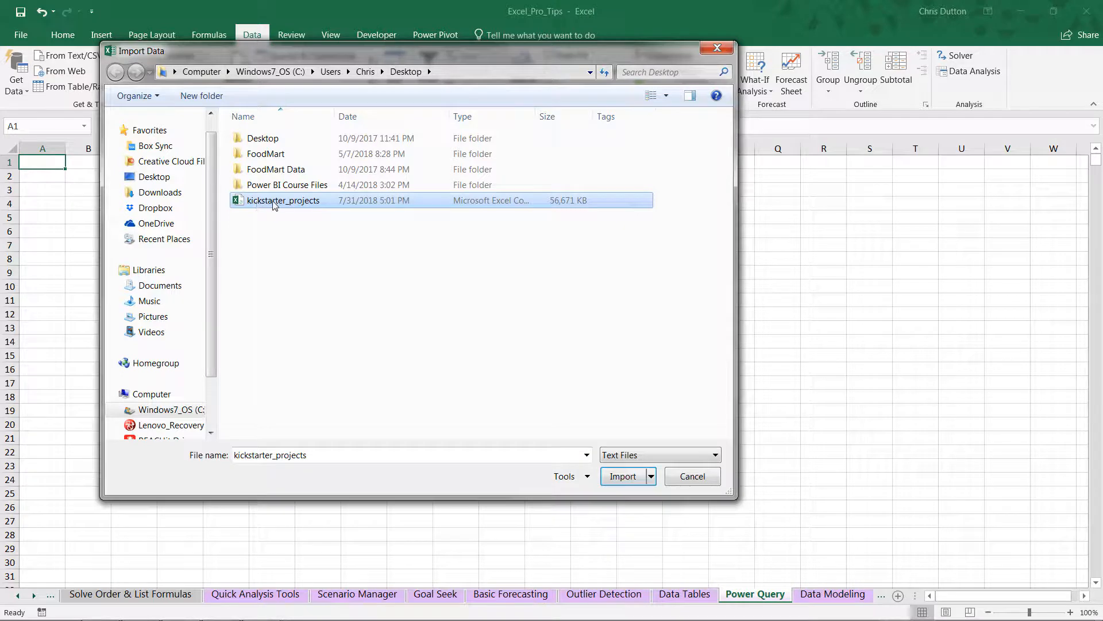
double_click(274, 204)
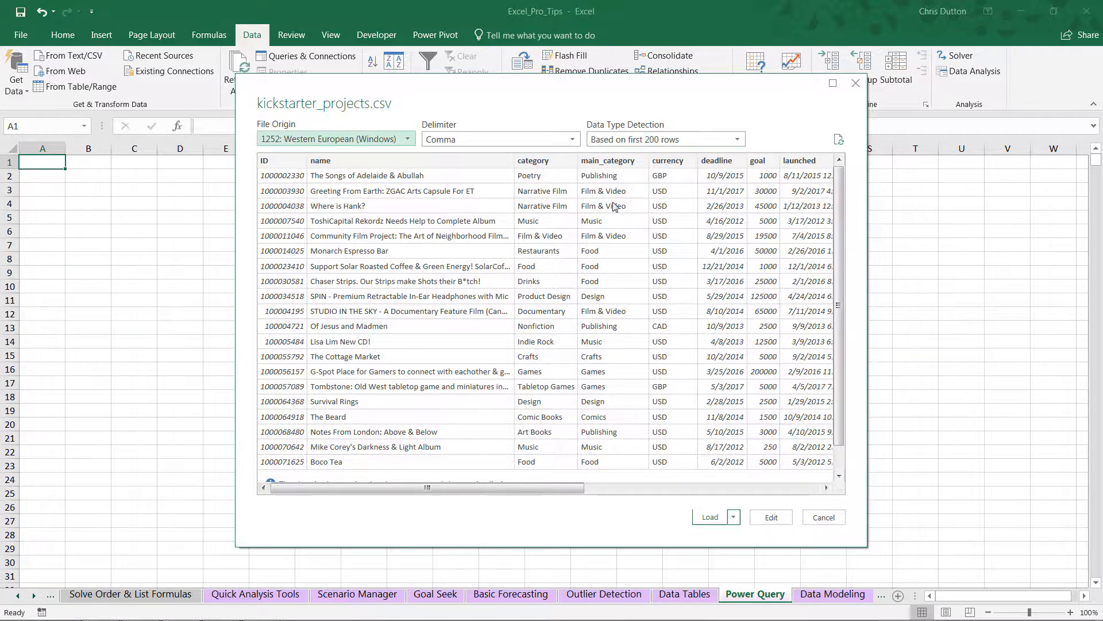
Step: Open the previewed CSV data for editing in Power Query and review its Source, Promoted Headers and Changed Type steps
left_click_drag(418, 492, 631, 480)
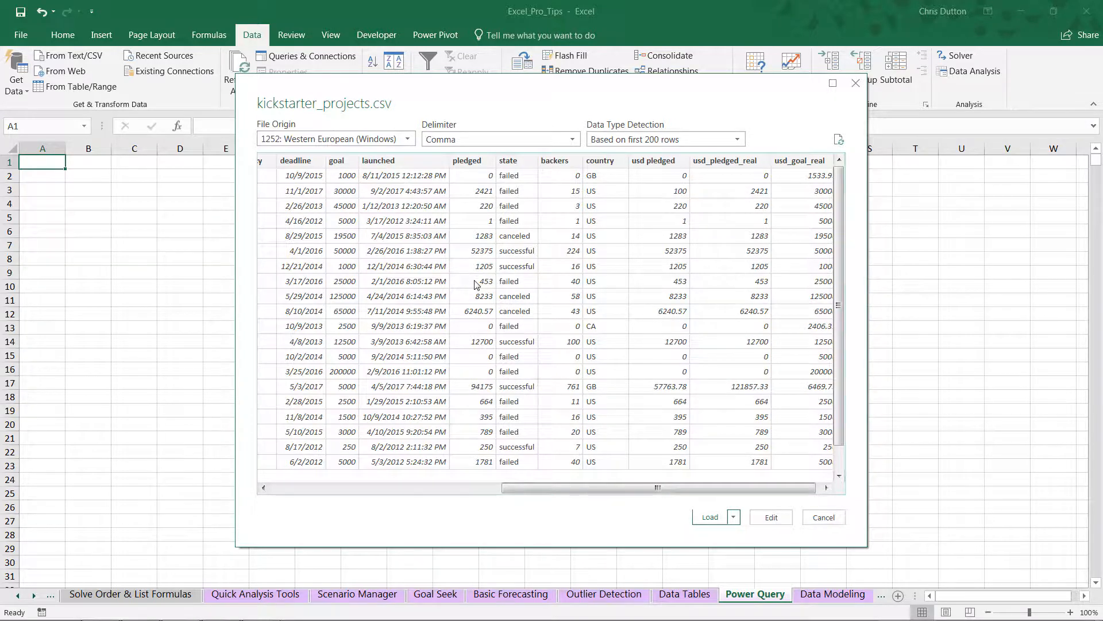
left_click(768, 515)
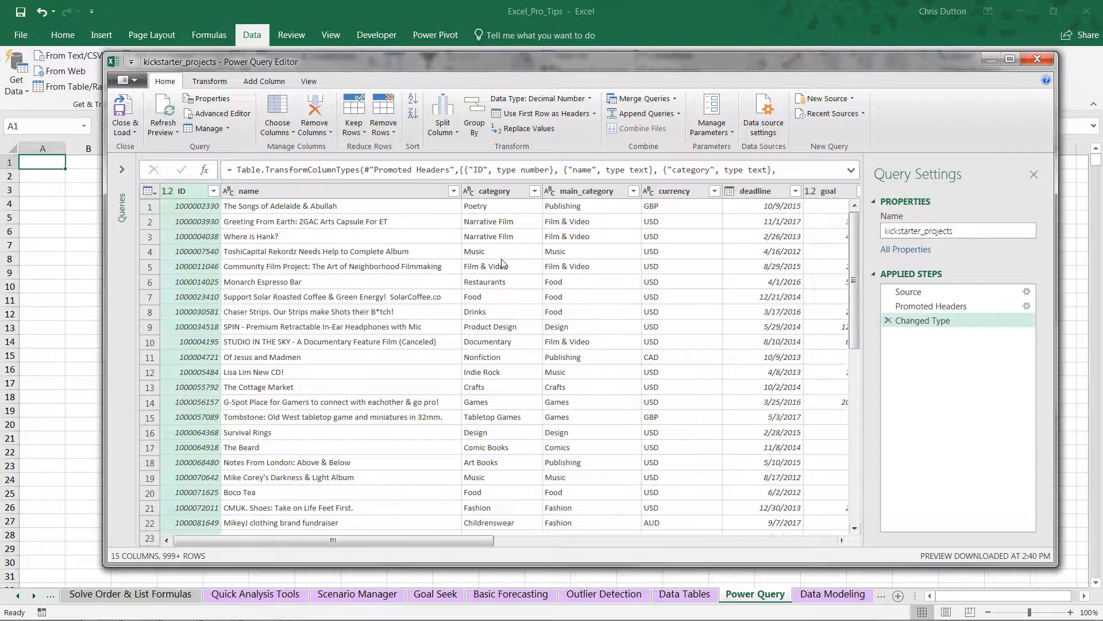
left_click(909, 292)
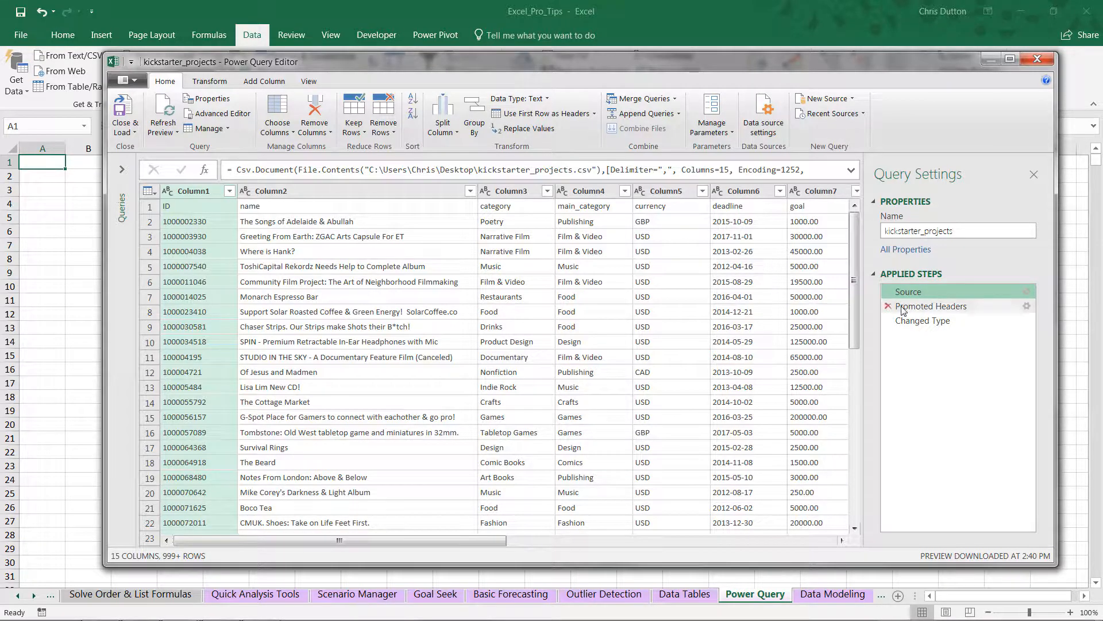
left_click(922, 307)
left_click(920, 323)
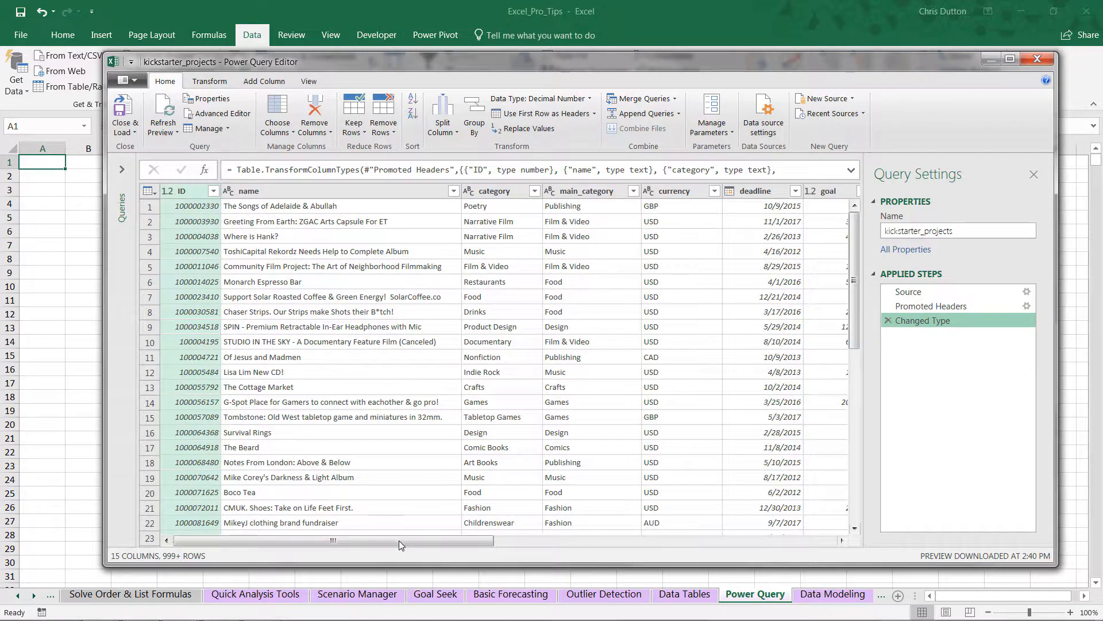
Step: Filter the deadline column to keep only rows with dates after December 31, 2014
left_click_drag(399, 540, 648, 540)
left_click(283, 191)
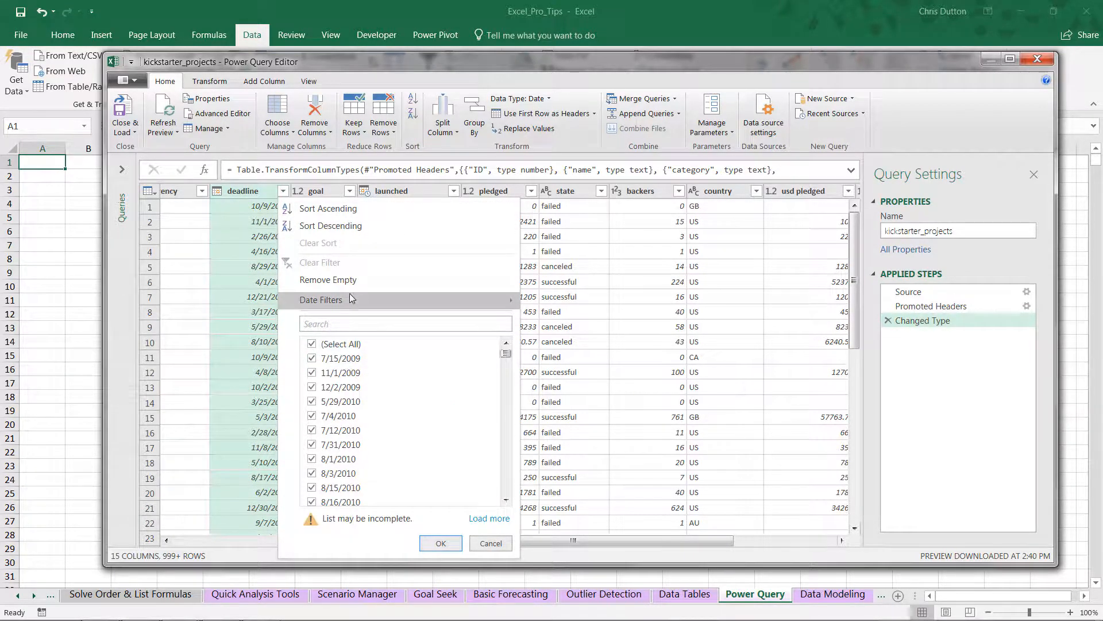
mouse_move(340, 298)
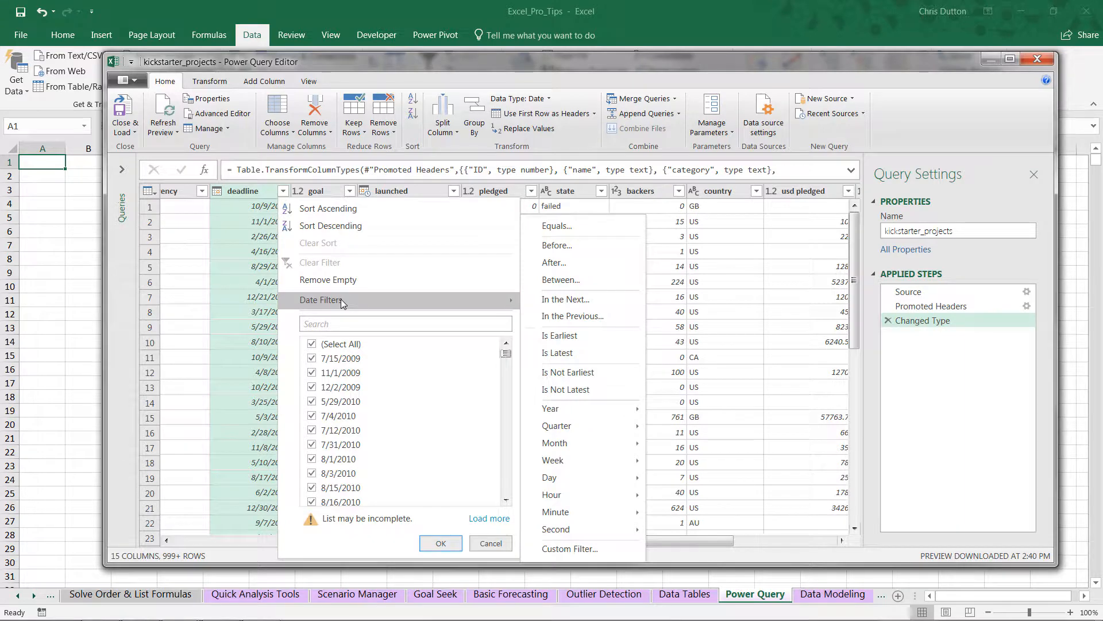
left_click(556, 266)
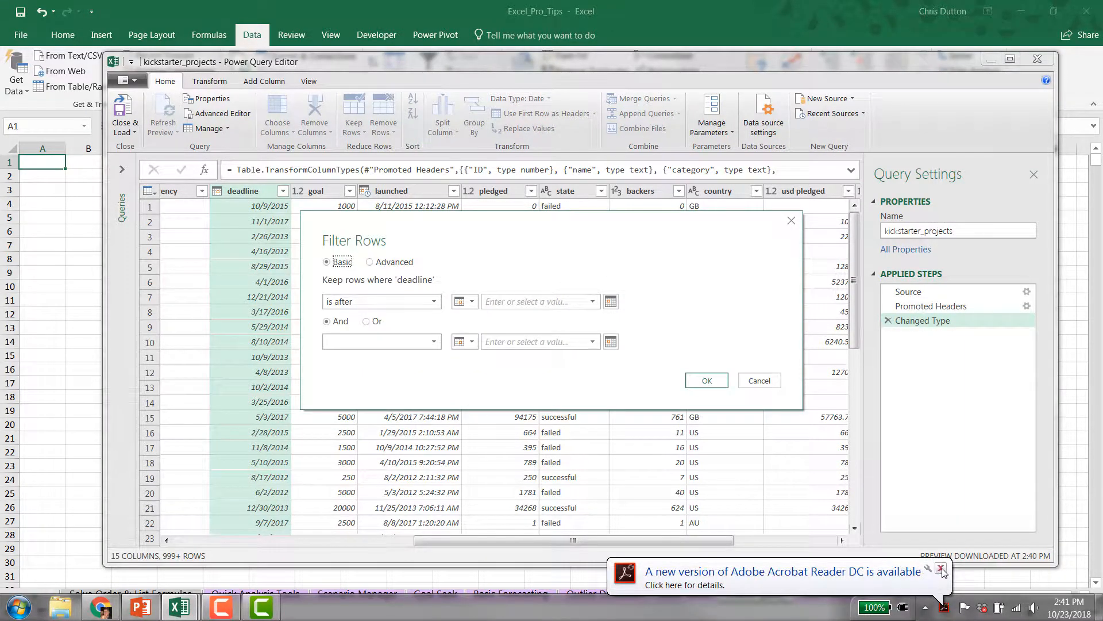
left_click(611, 301)
left_click(479, 317)
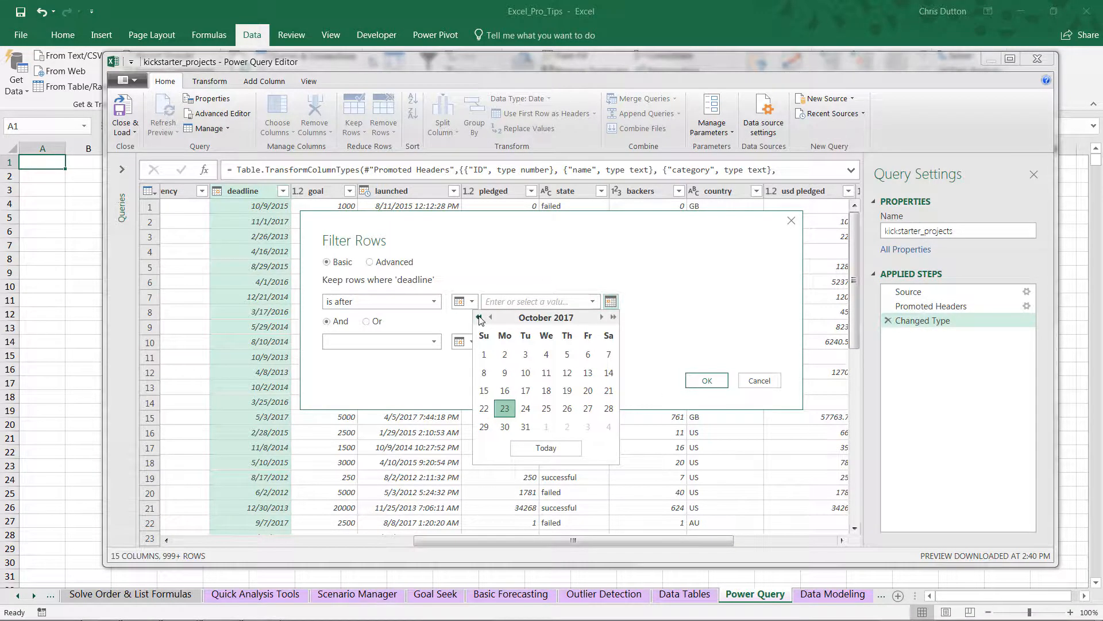
left_click(479, 317)
left_click(479, 317)
left_click(479, 317)
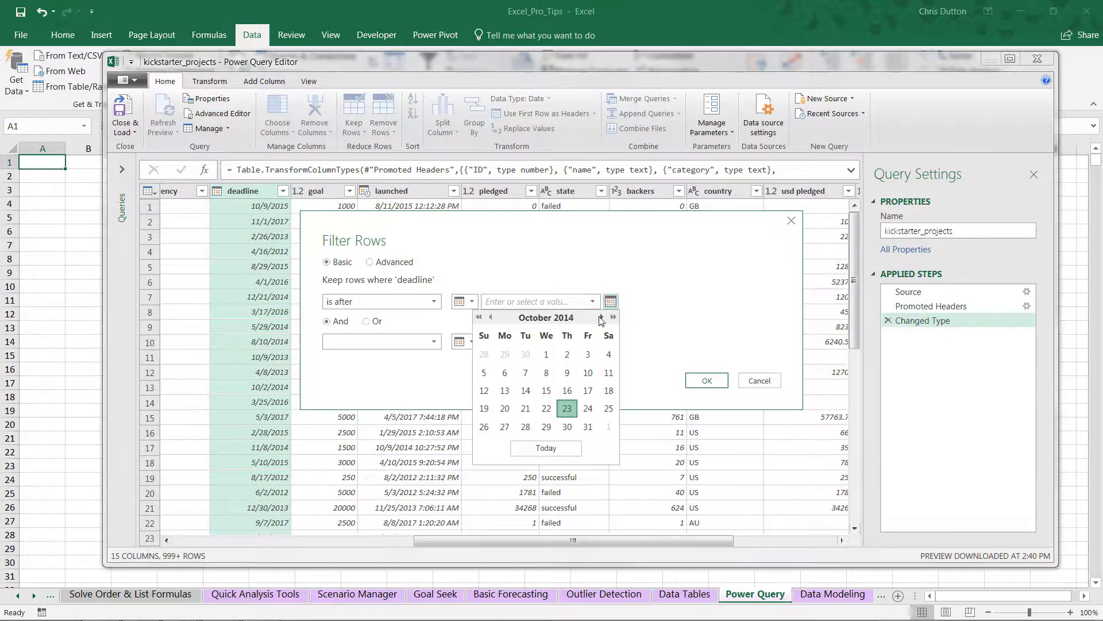
left_click(600, 317)
left_click(600, 317)
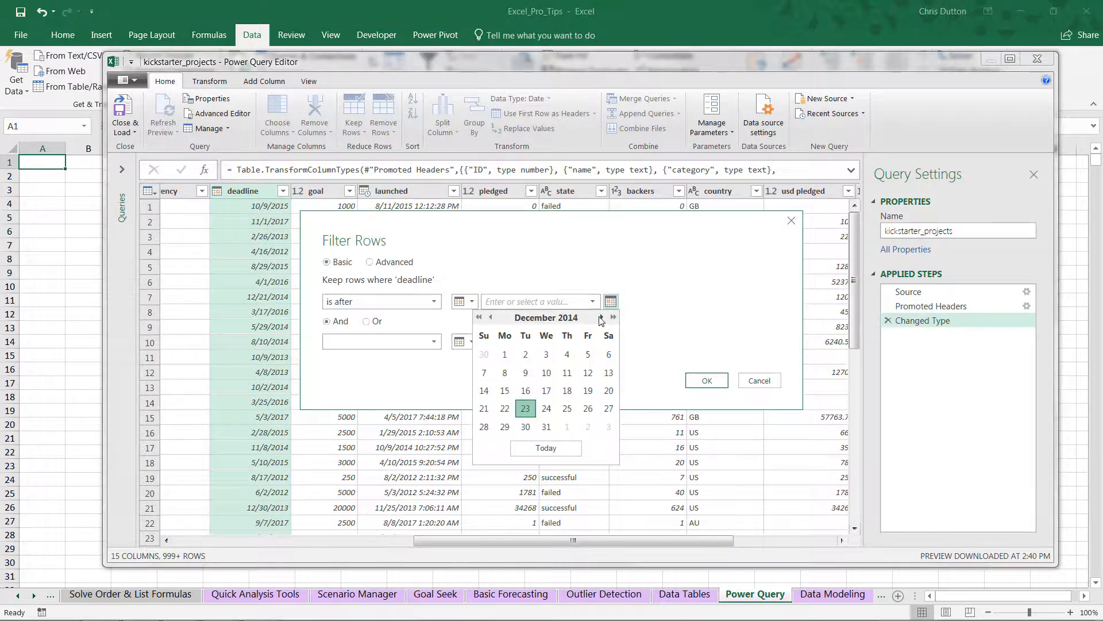
left_click(547, 421)
left_click(690, 380)
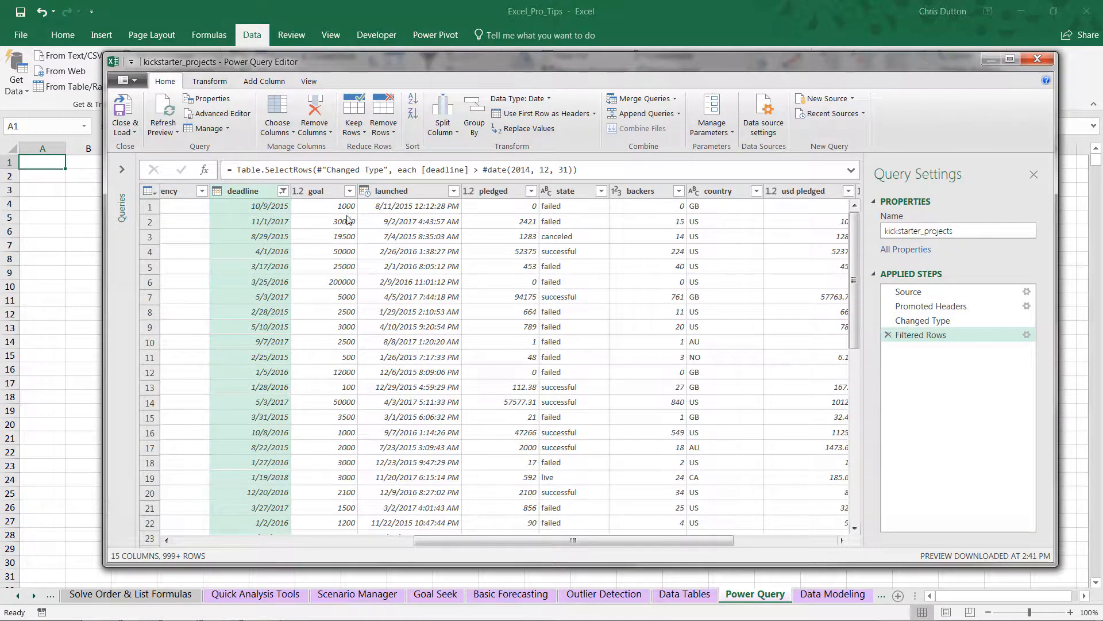
Step: Sort the rows by deadline in ascending order and filter the country column to US only
left_click(283, 192)
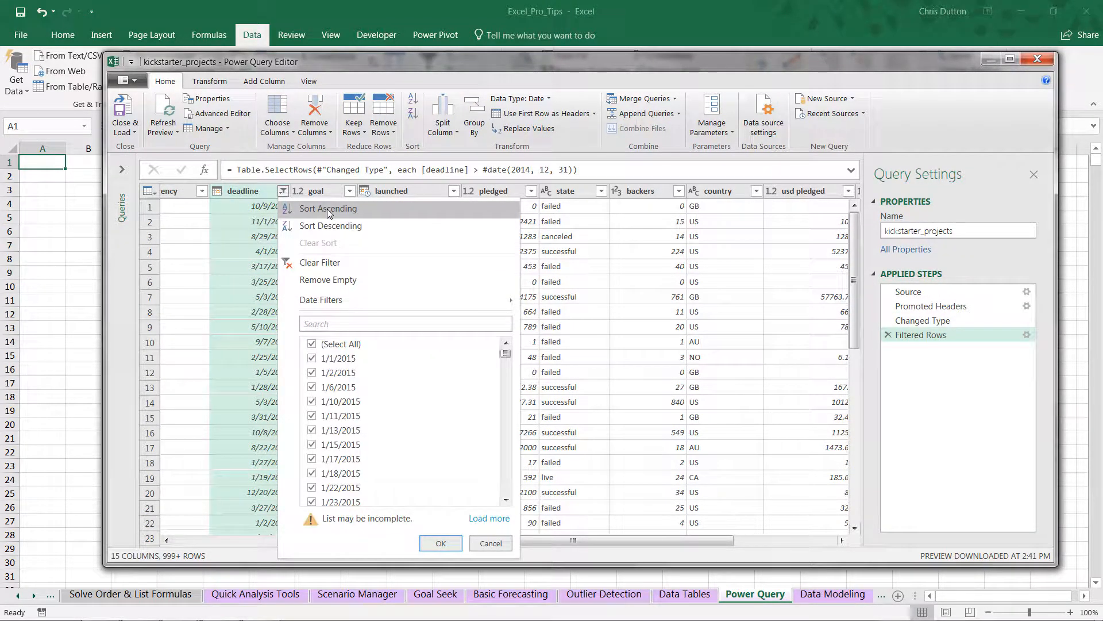
left_click(327, 211)
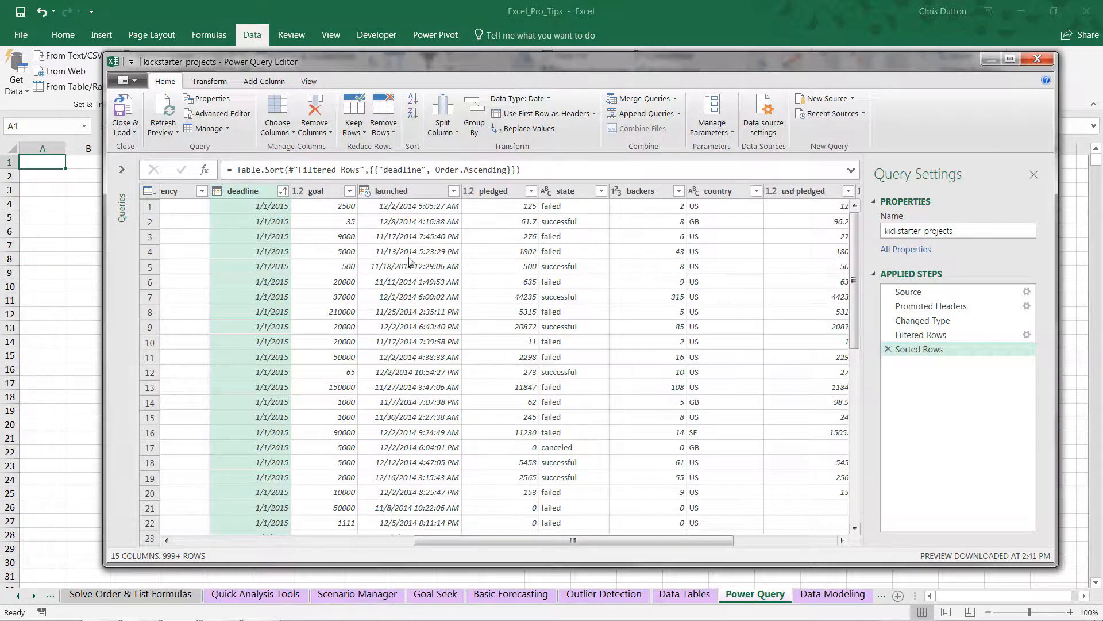
left_click(757, 190)
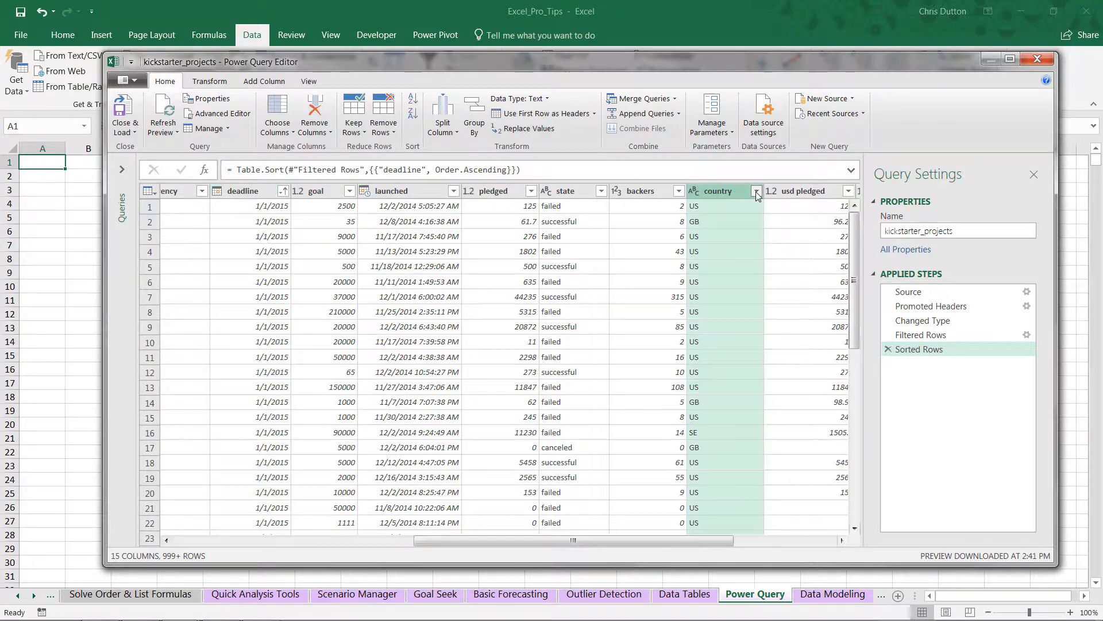
left_click(554, 343)
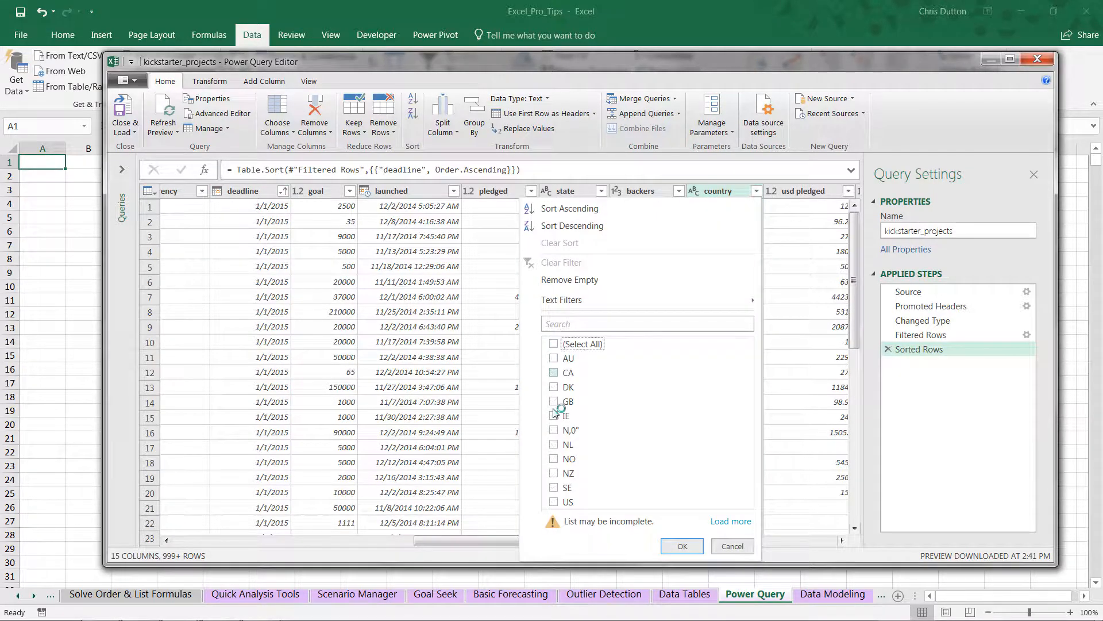
left_click(554, 501)
left_click(681, 546)
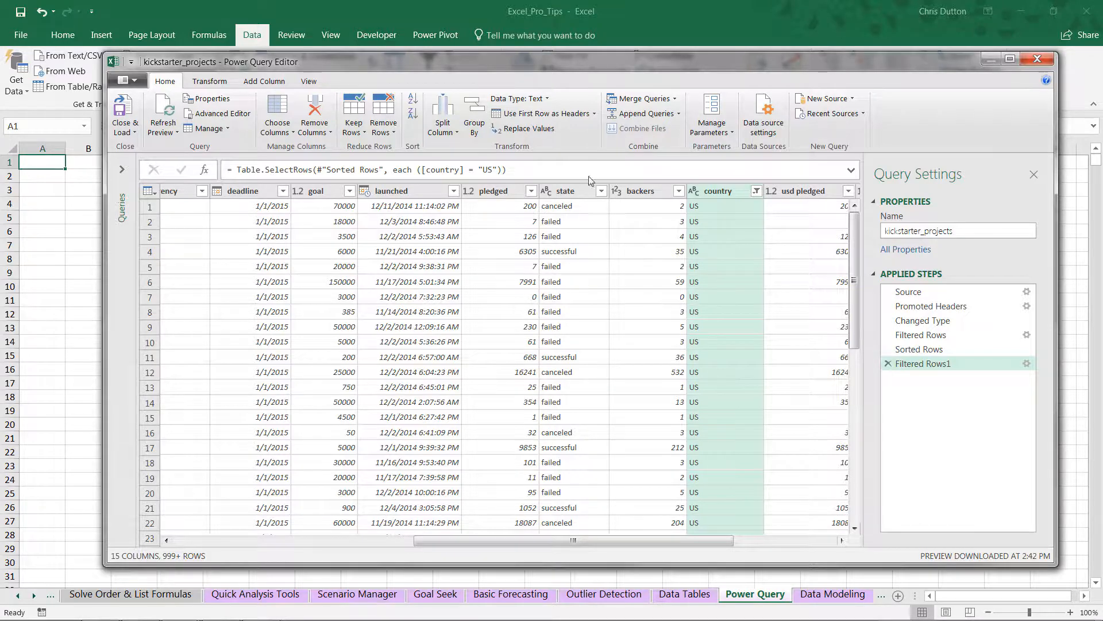
Step: Filter the state column to keep only successful projects
left_click(600, 191)
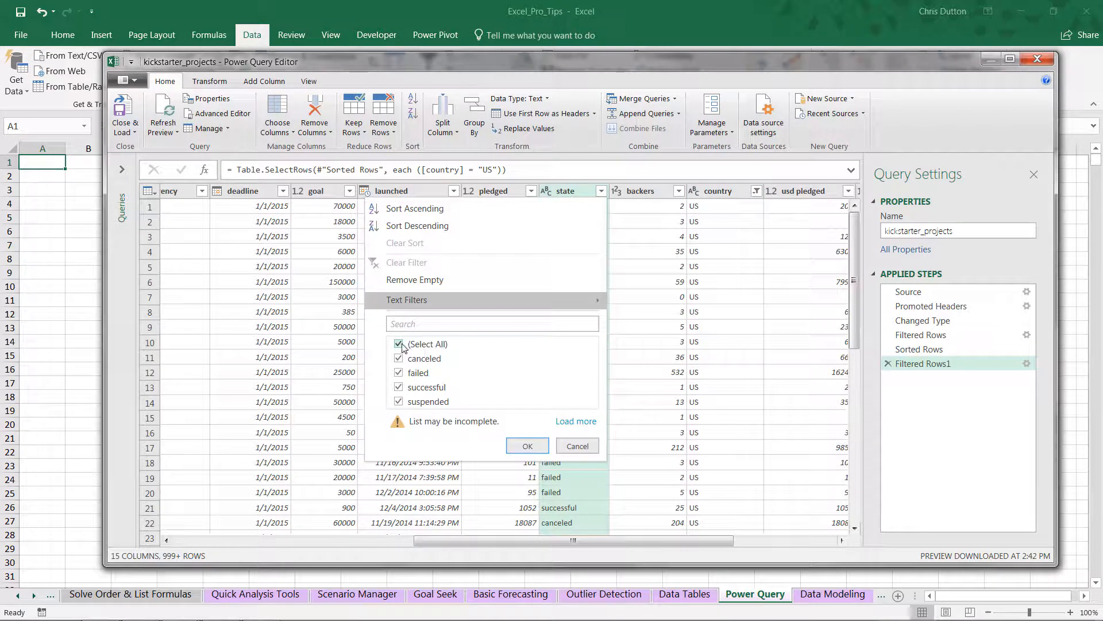
left_click(399, 344)
left_click(400, 387)
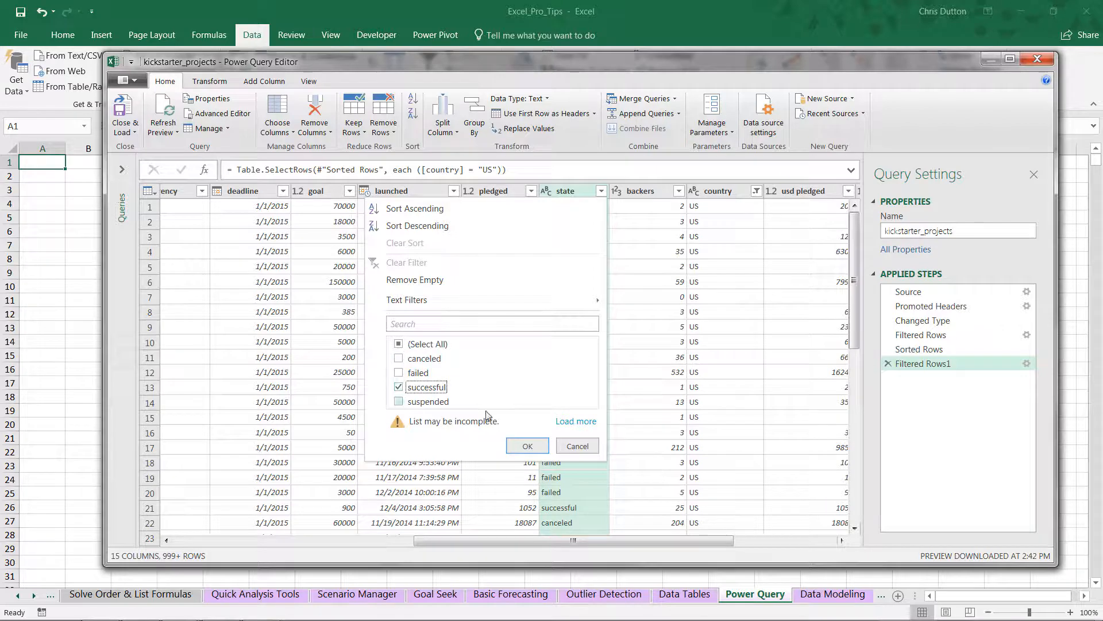
left_click(524, 447)
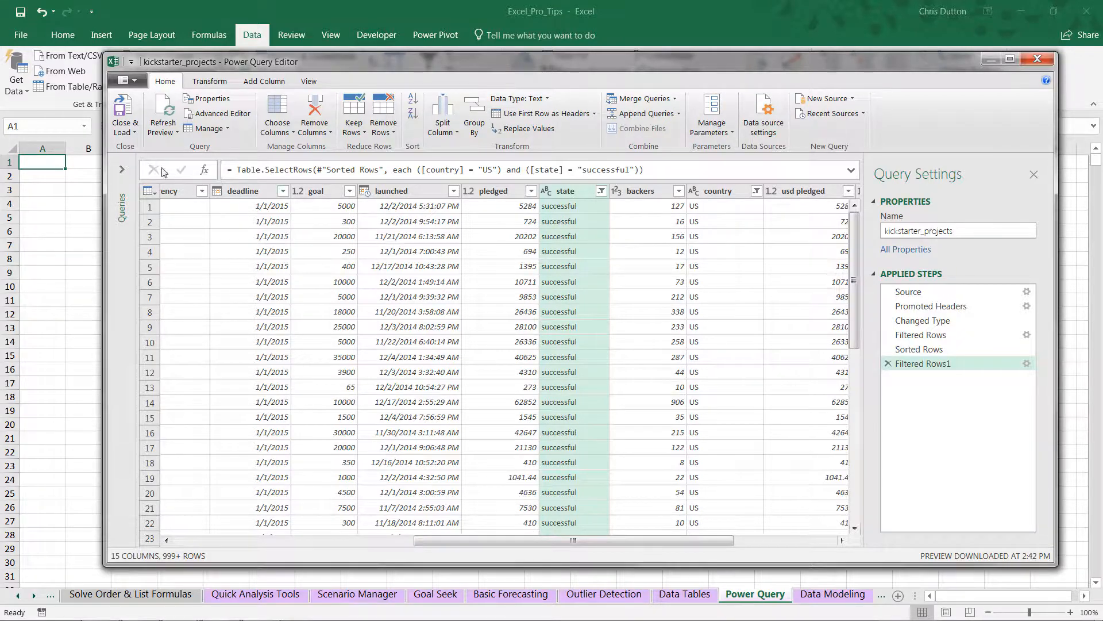
Step: Load the query as a table at cell A1 of the existing worksheet and into the Data Model, then close the queries pane
left_click(124, 132)
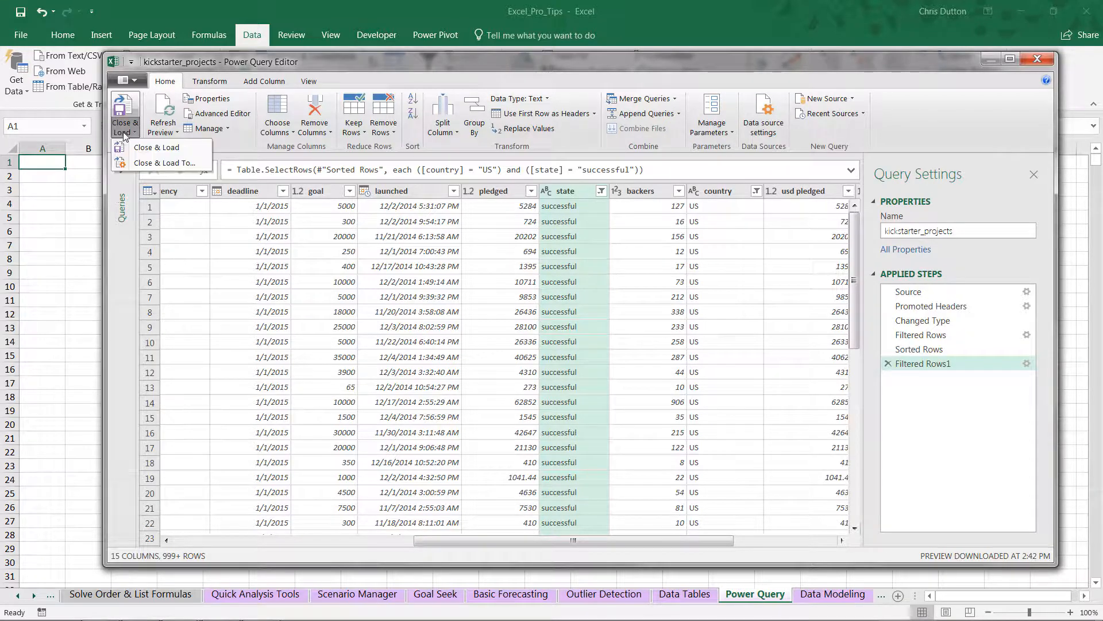
left_click(170, 163)
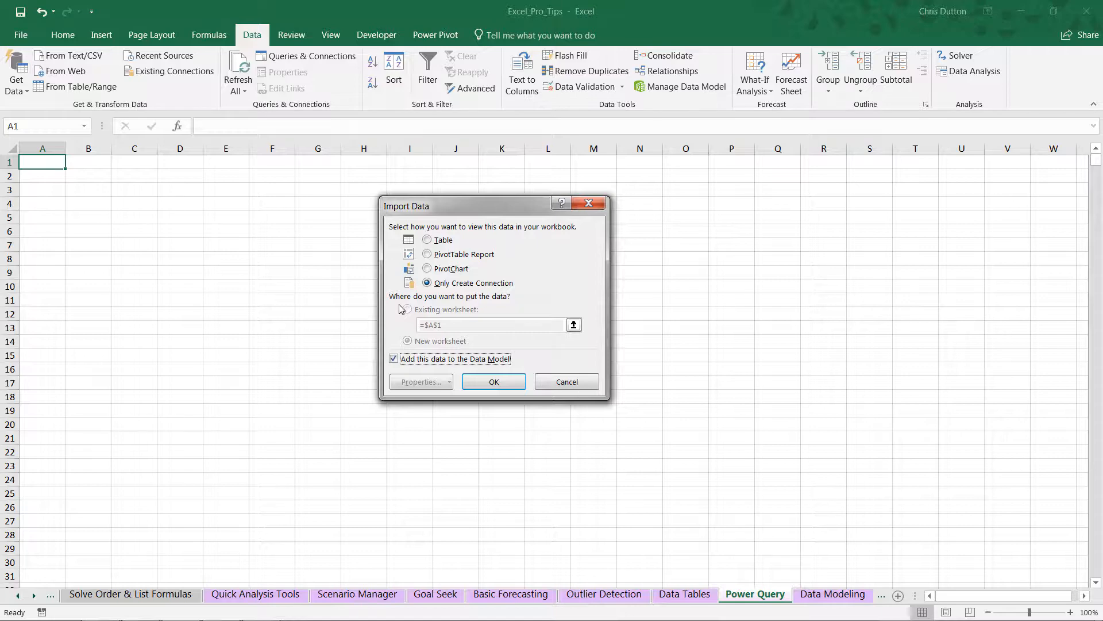
left_click(427, 240)
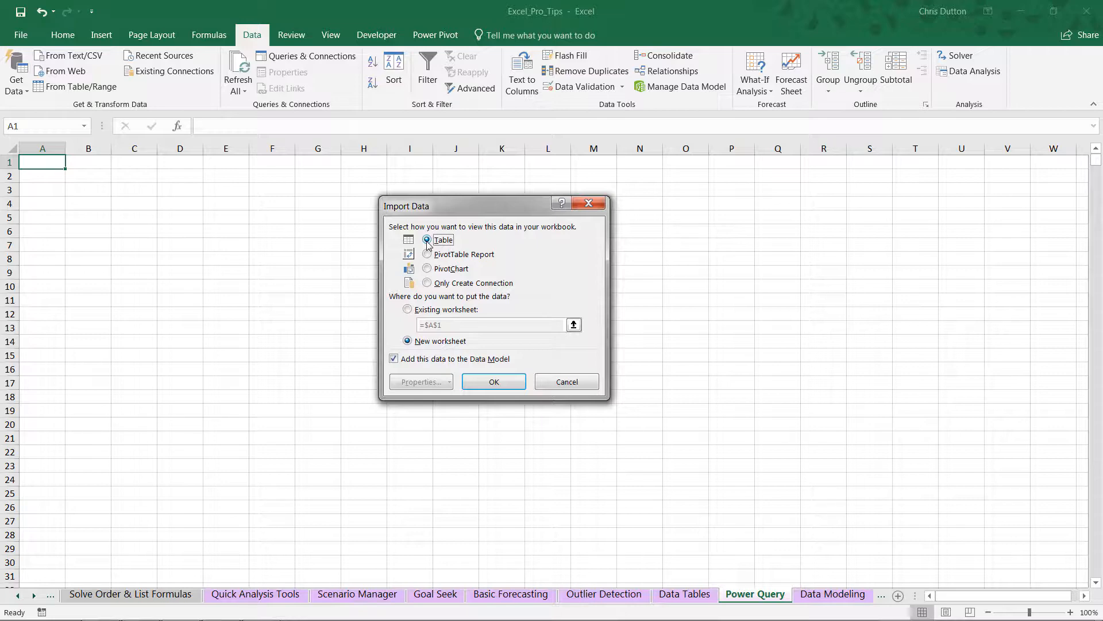
left_click(408, 310)
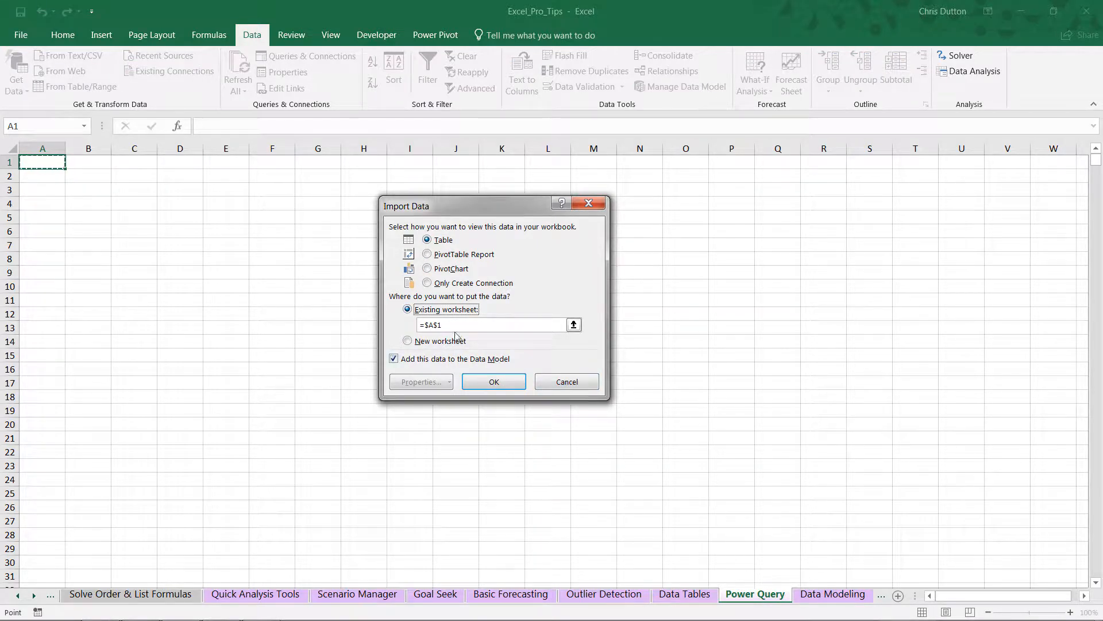
left_click(494, 381)
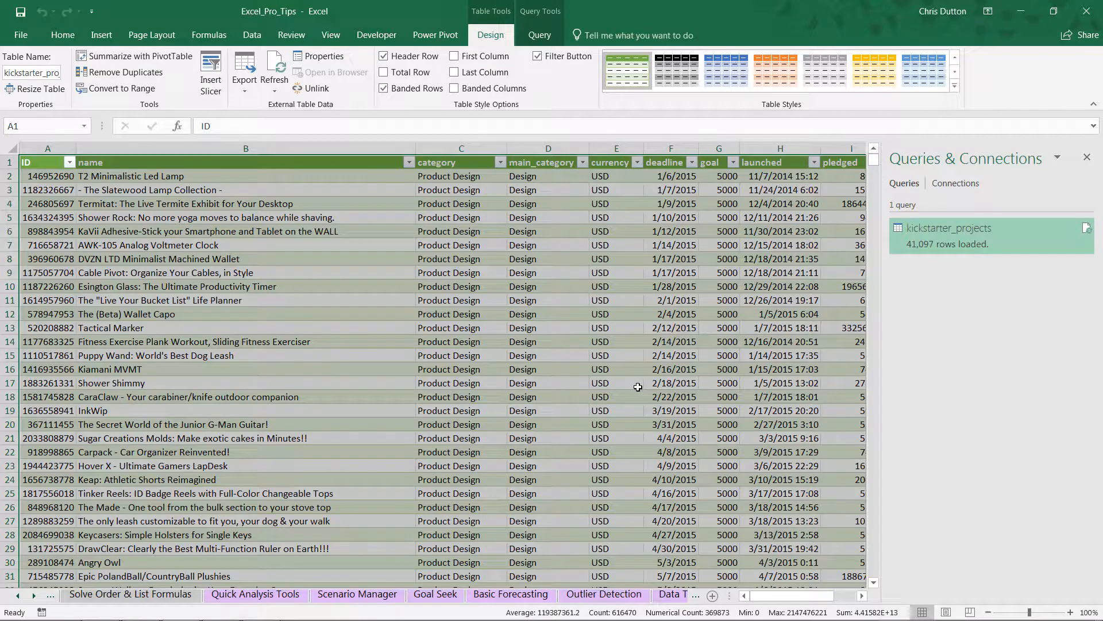
left_click(1086, 157)
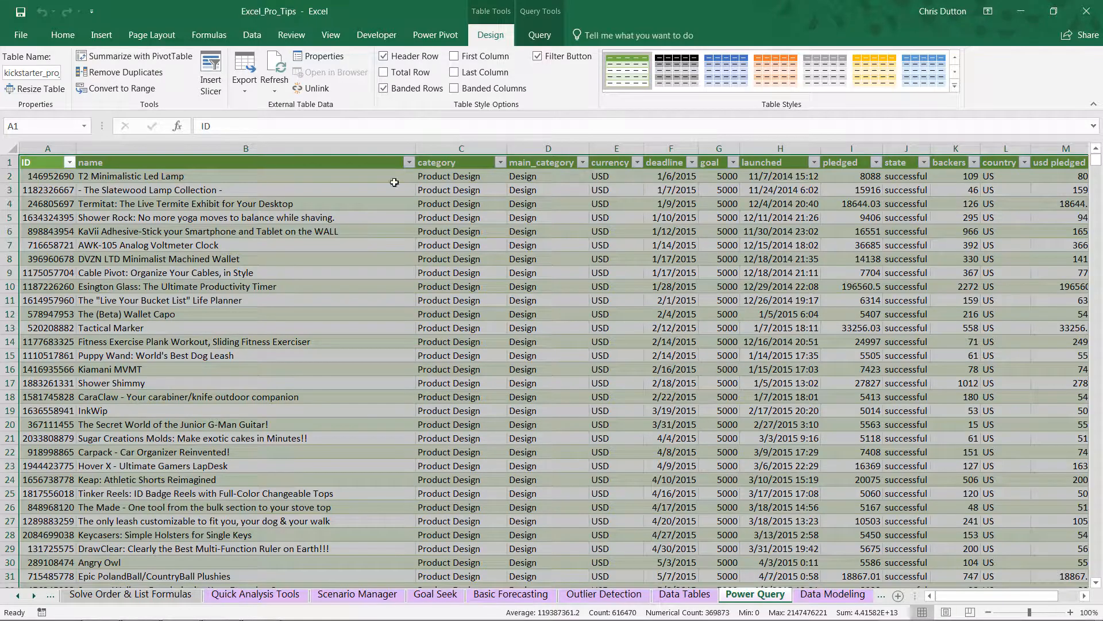
Step: Create a PivotTable on a new worksheet from the kickstarter_projects table
left_click(104, 39)
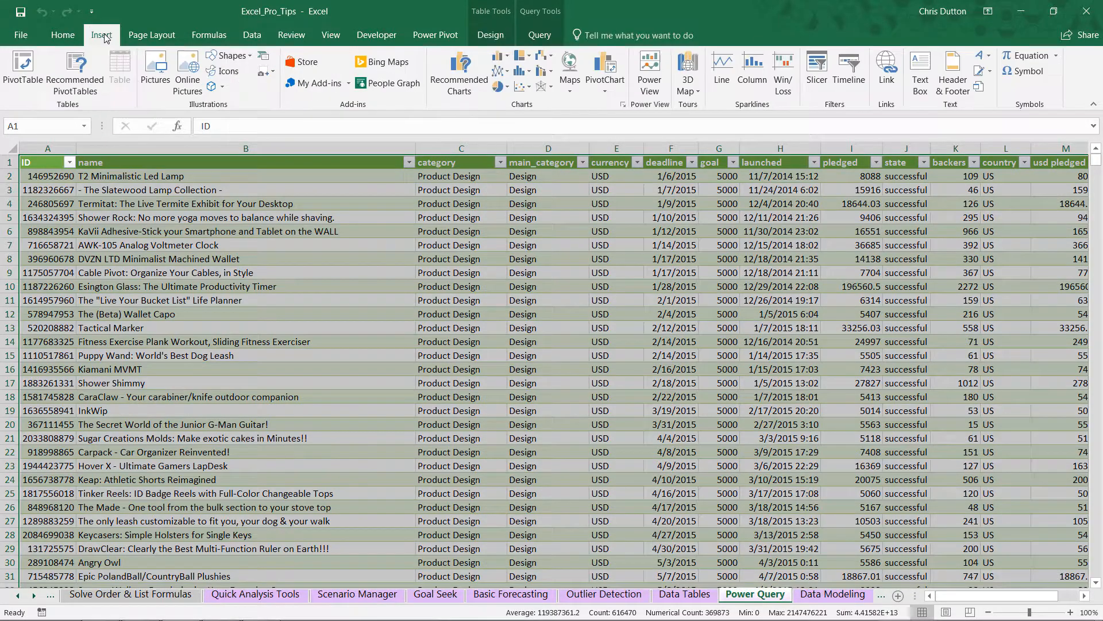
left_click(23, 64)
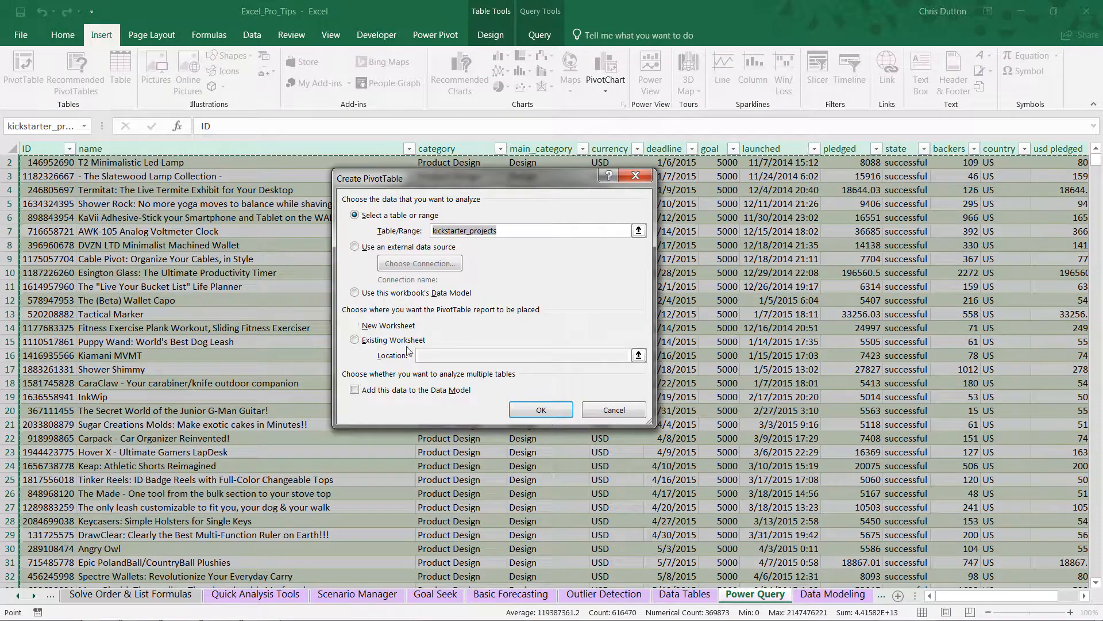
left_click(530, 410)
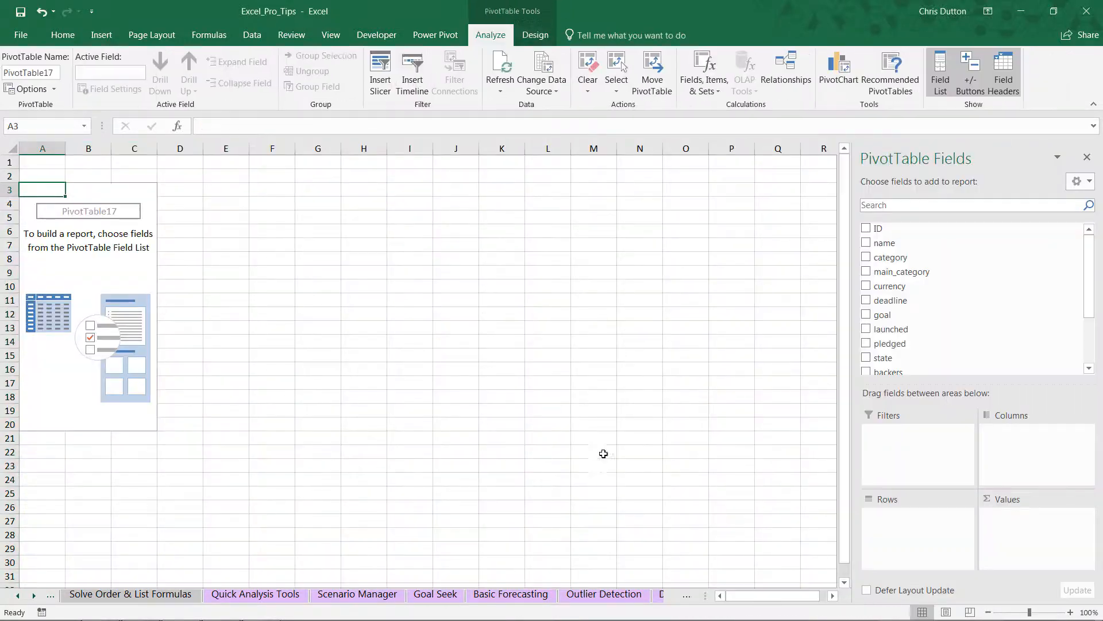
Step: Rename the new PivotTable worksheet as Kickstarter Pivot
left_click(34, 597)
left_click(35, 596)
left_click(35, 597)
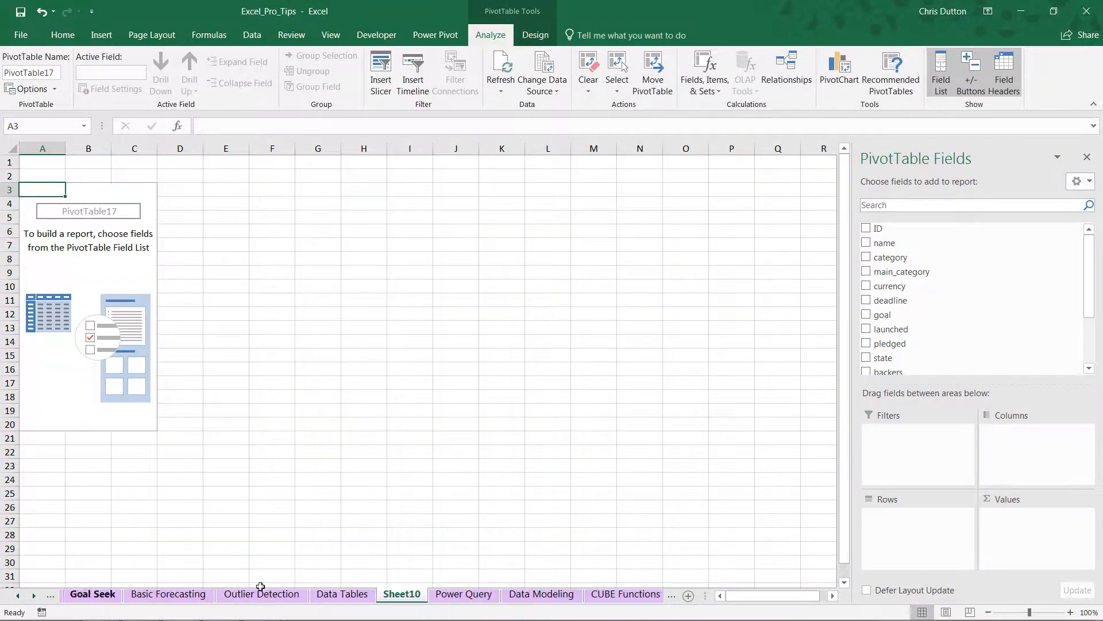
double_click(398, 594)
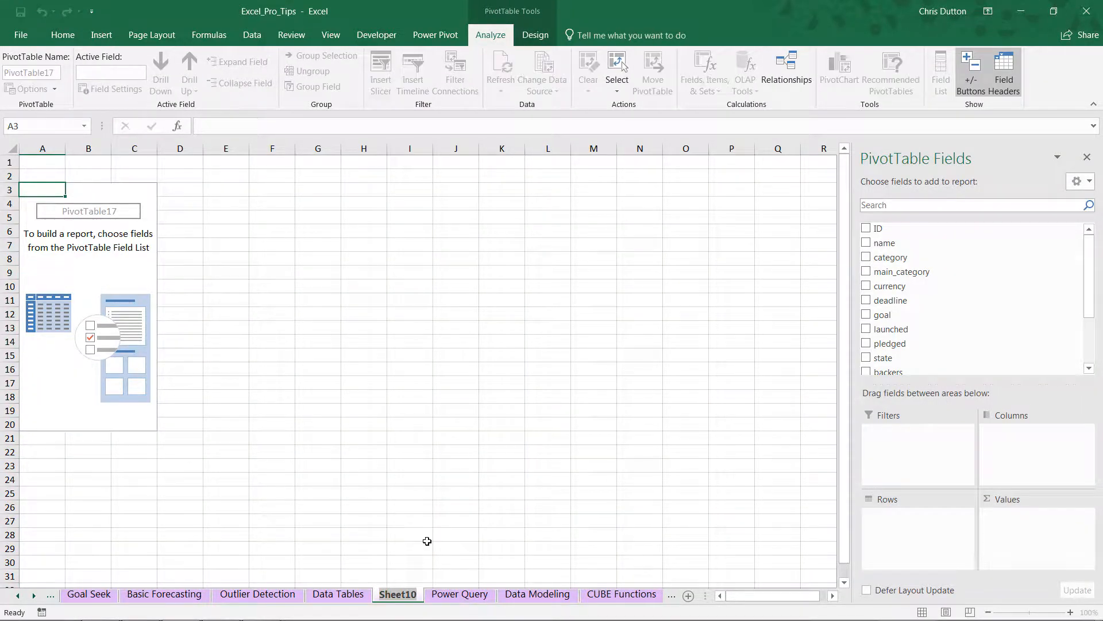
type("Kickstarter")
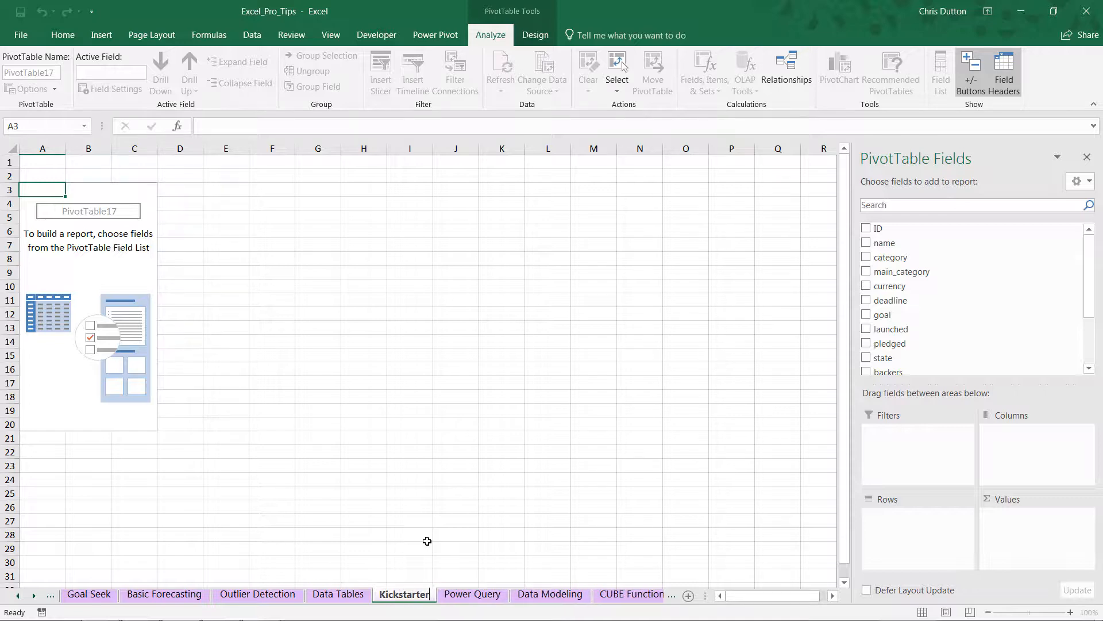
type(" Pivot")
key("Return")
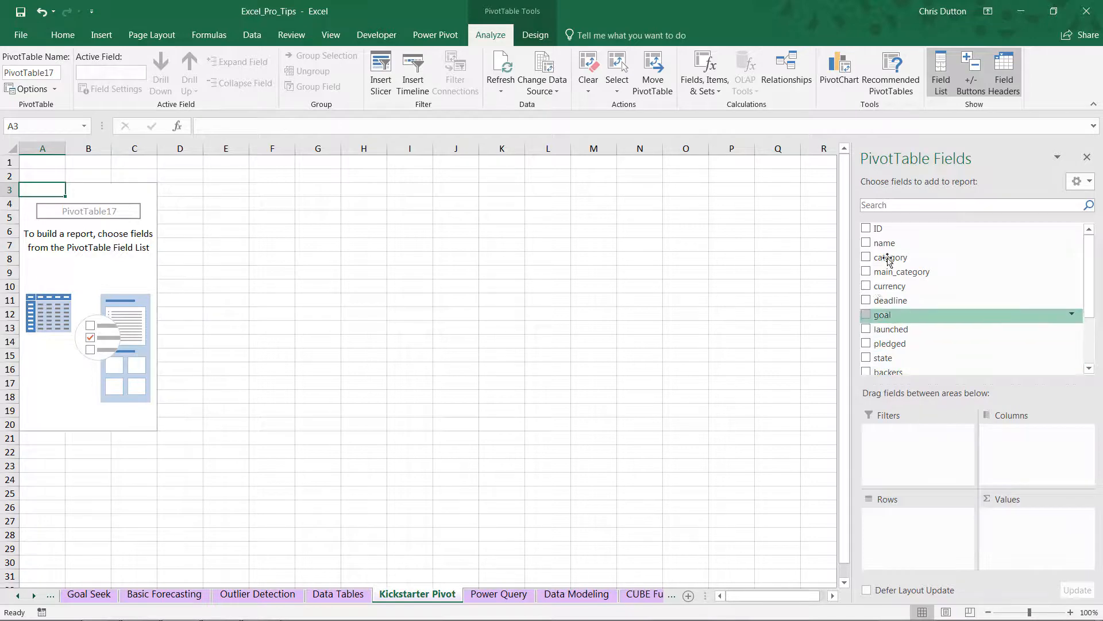
Step: Add main_category to the PivotTable rows and usd pledged to its values
mouse_move(1090, 294)
left_mouse_down()
mouse_move(1092, 316)
mouse_move(1091, 280)
left_mouse_up()
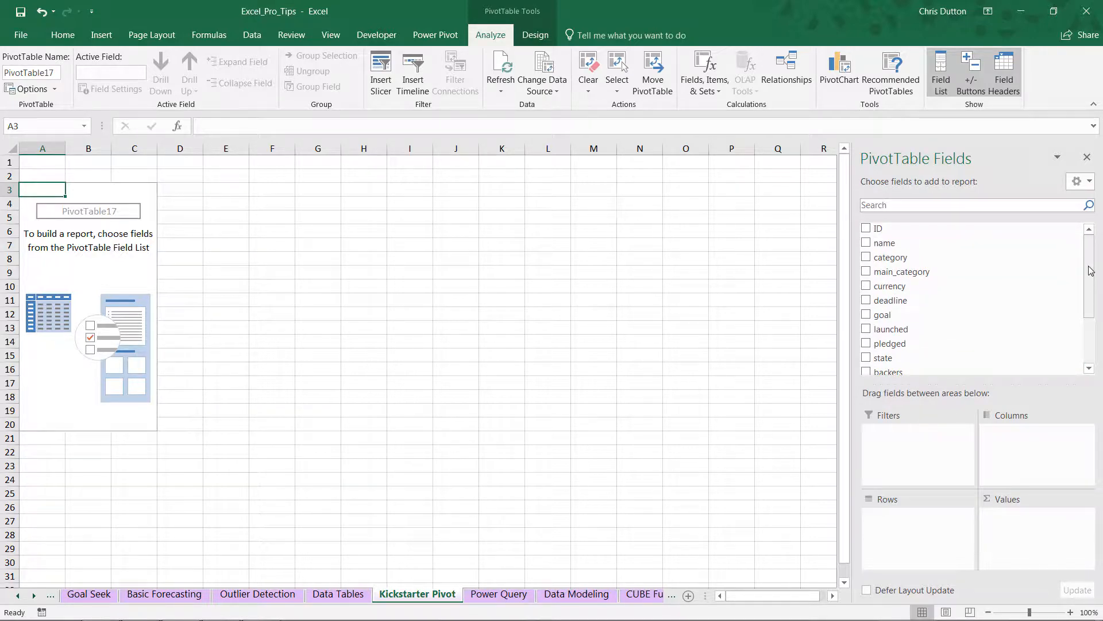
left_click_drag(903, 276, 935, 538)
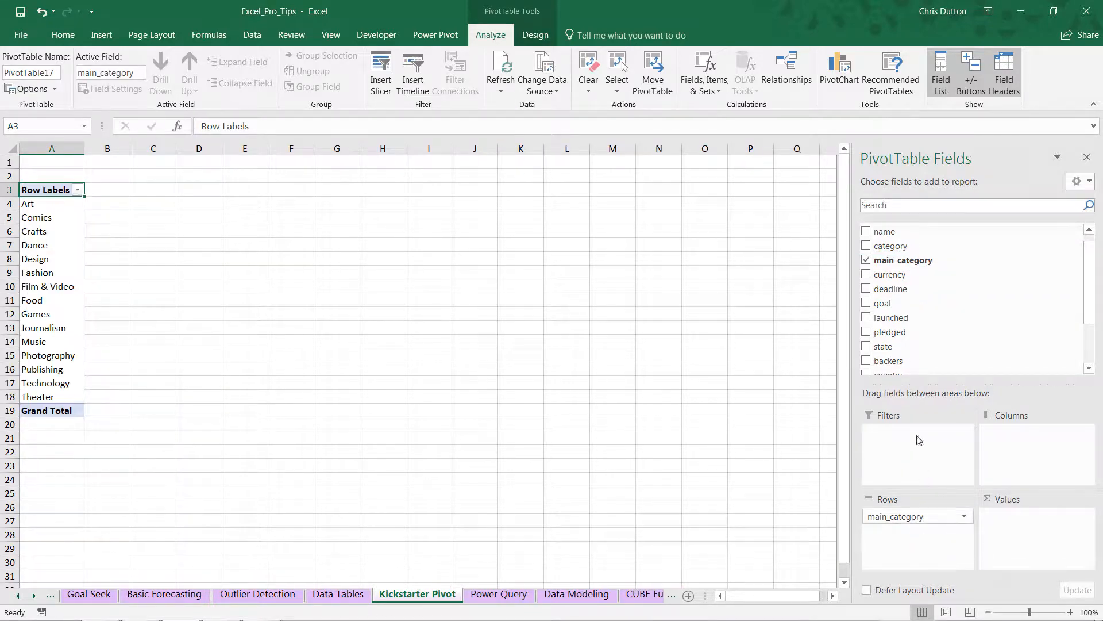
left_click_drag(1091, 317, 1090, 357)
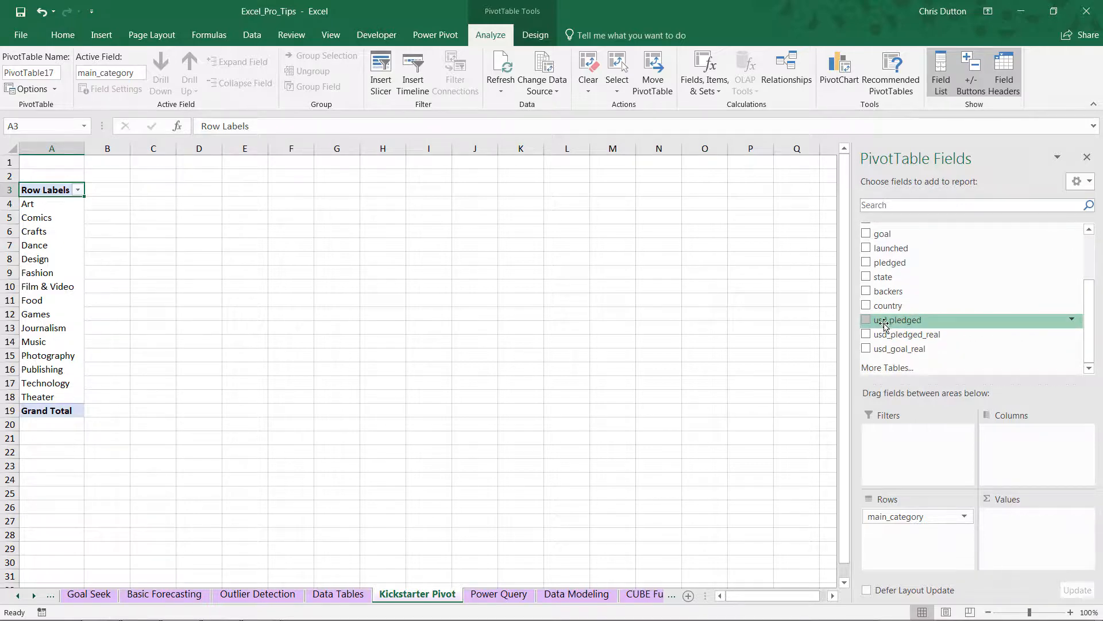
left_click_drag(894, 321, 1027, 536)
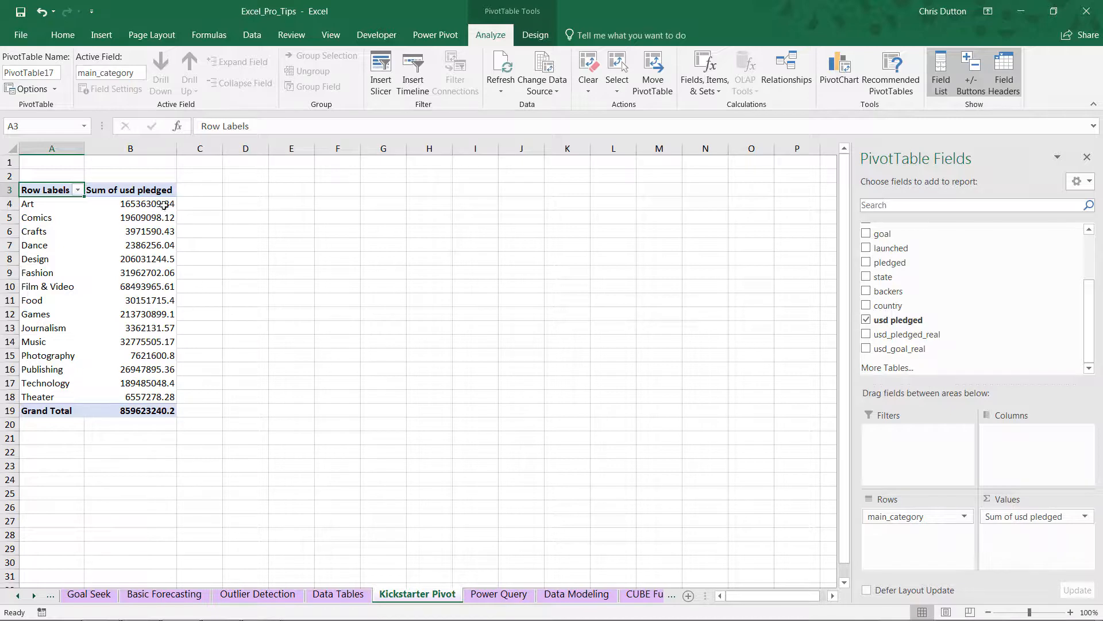
Step: Format the Sum of usd pledged values as currency with the $ symbol and no decimal places
left_click(146, 197)
right_click(147, 196)
left_click(198, 244)
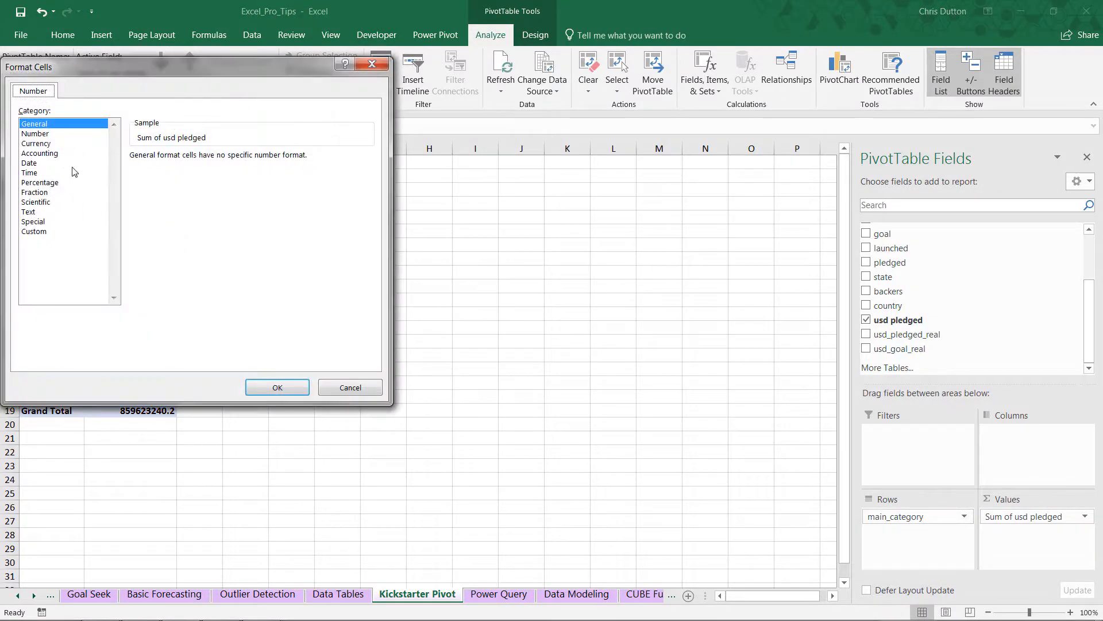
left_click(36, 145)
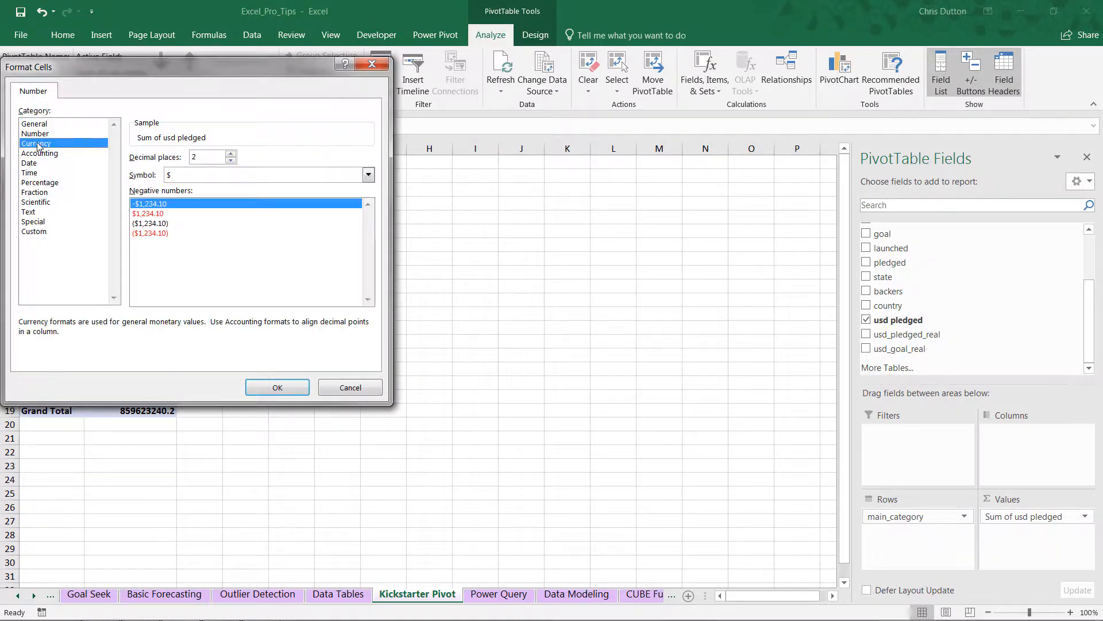
left_click(232, 162)
left_click(232, 161)
left_click(277, 388)
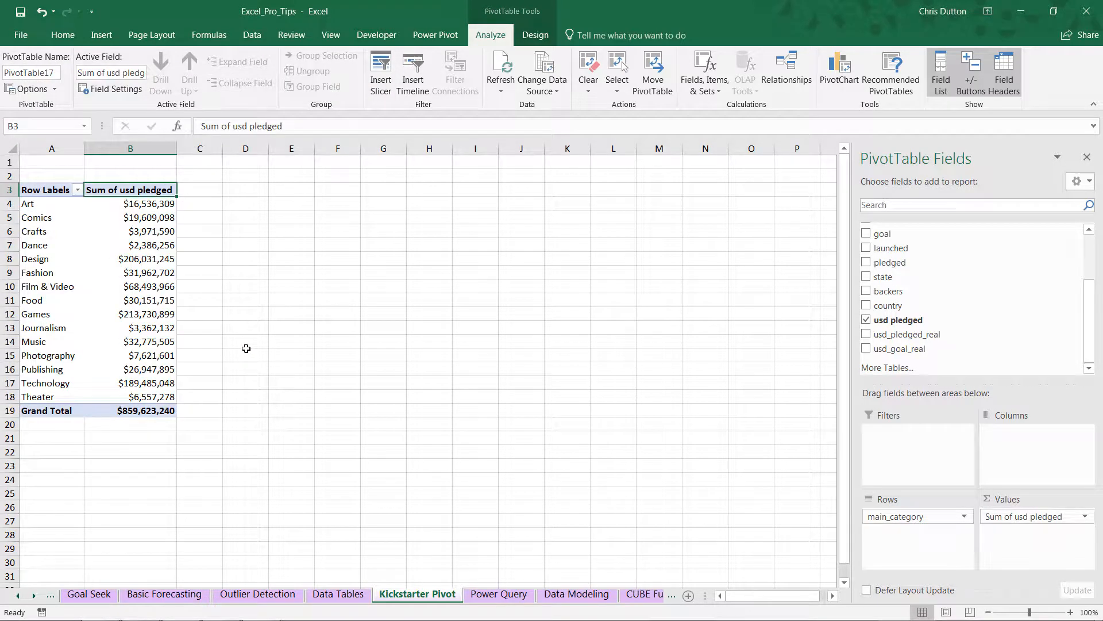
Step: Add state as a PivotTable report filter and set it to successful
left_click_drag(879, 277, 899, 454)
left_click(171, 162)
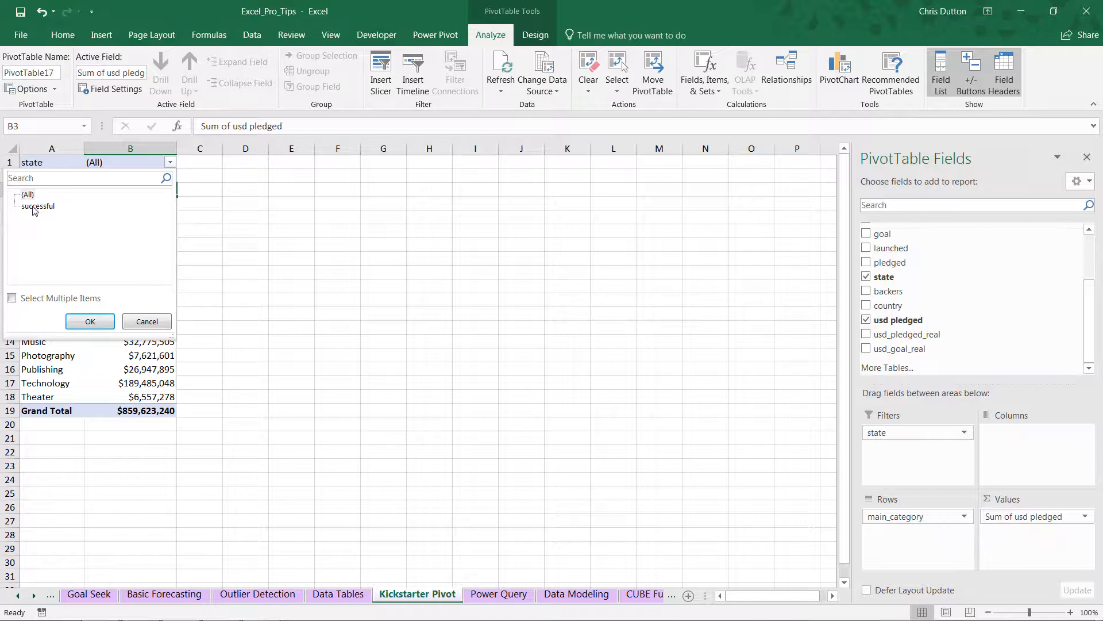
left_click(35, 205)
left_click(99, 323)
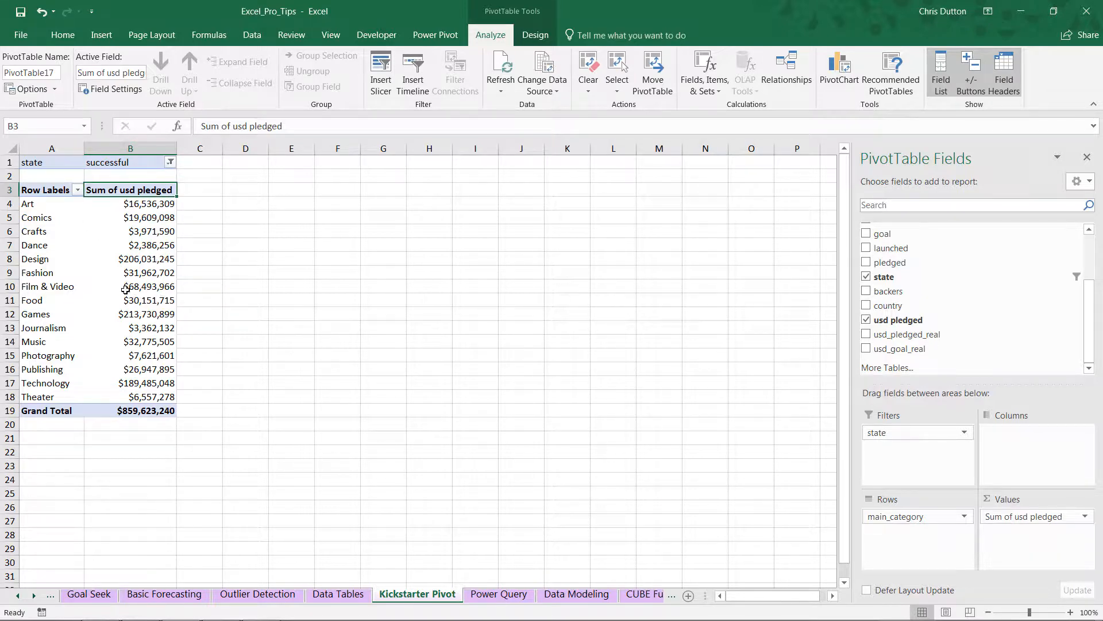
Step: Examine the pledged amounts for the Design, Games and Technology categories and the state filter value
left_click(34, 260)
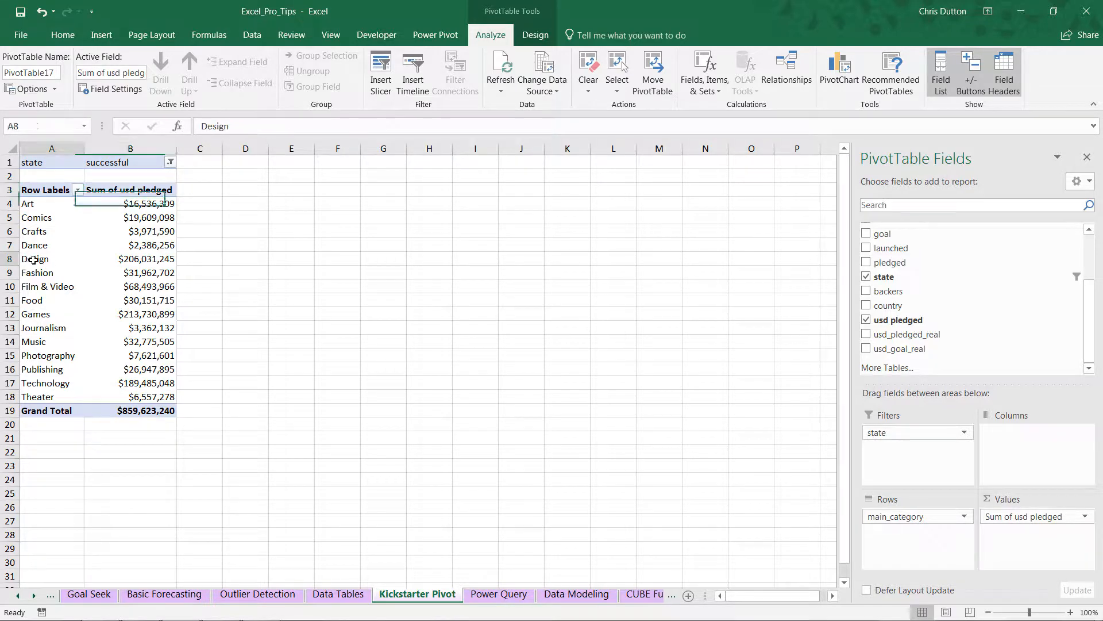
left_click(34, 314)
left_click(40, 383)
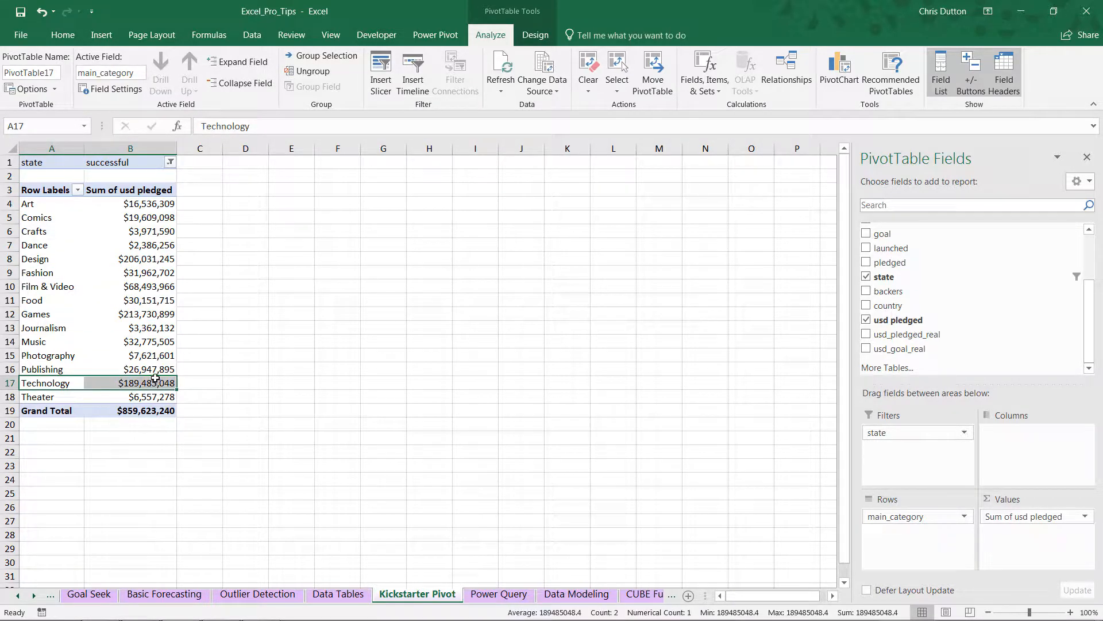
mouse_move(158, 369)
left_click(115, 163)
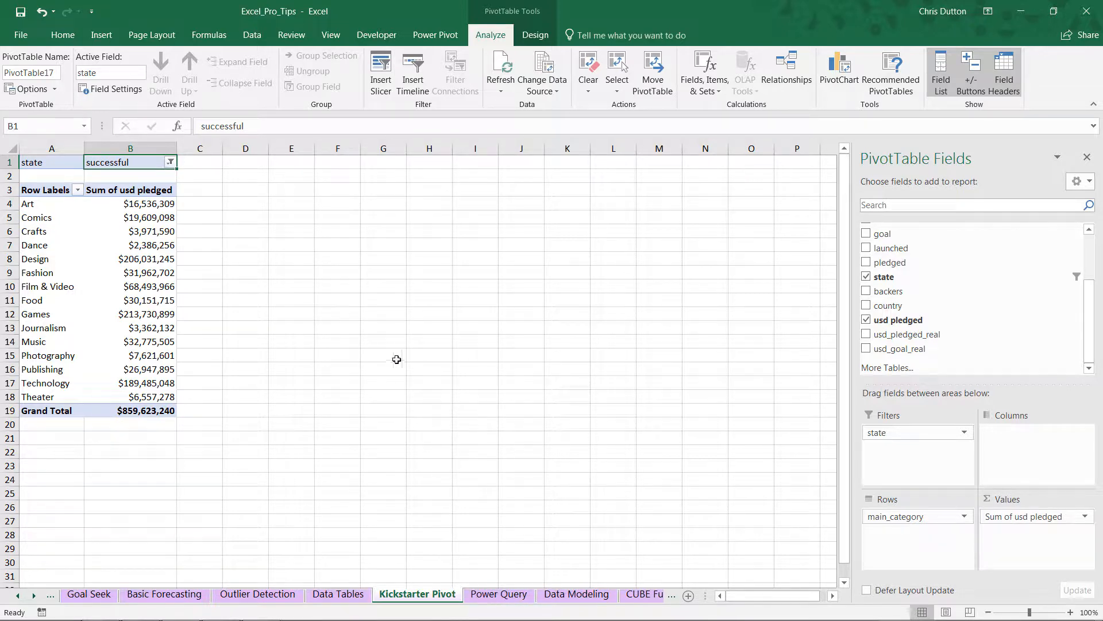
Step: Open the kickstarter_projects query for editing and delete the state equals successful clause from the Filtered Rows1 step
left_click(251, 34)
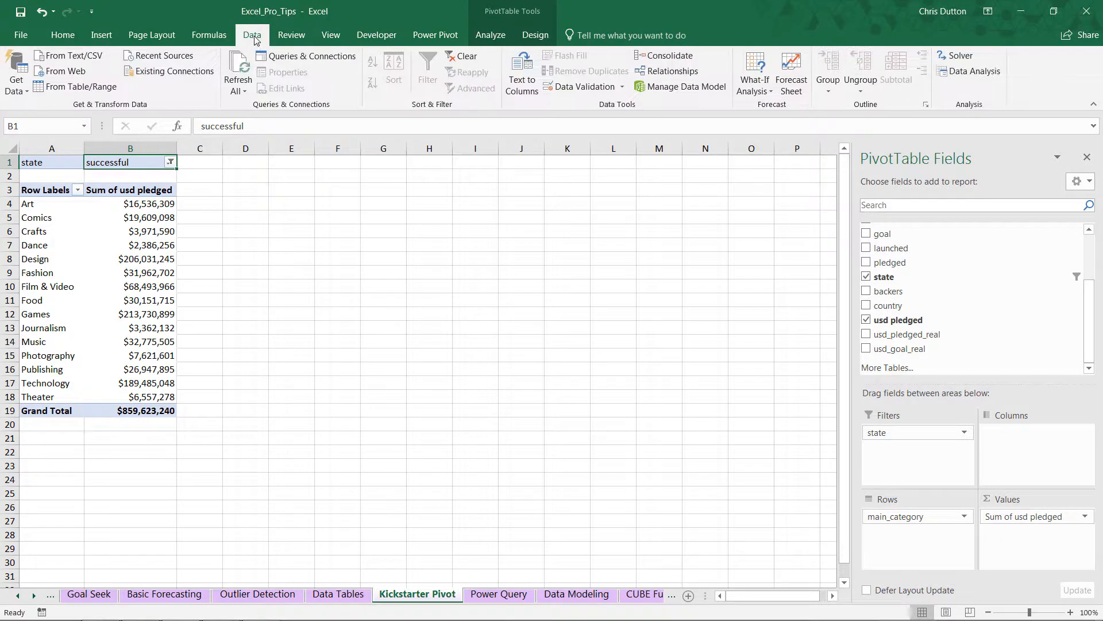
left_click(311, 57)
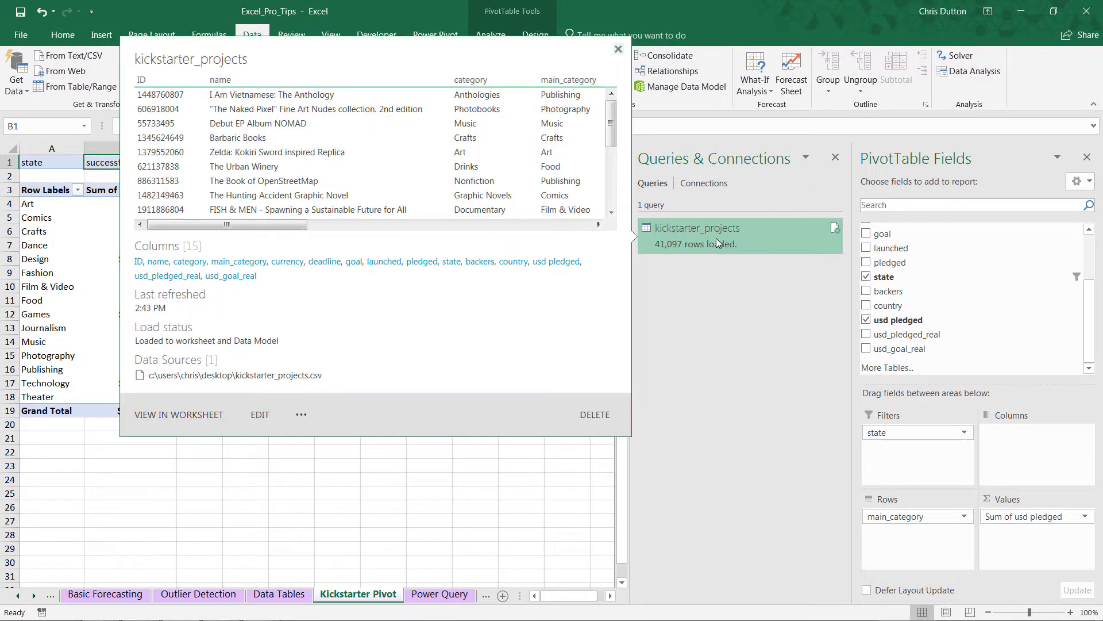
right_click(716, 238)
left_click(749, 281)
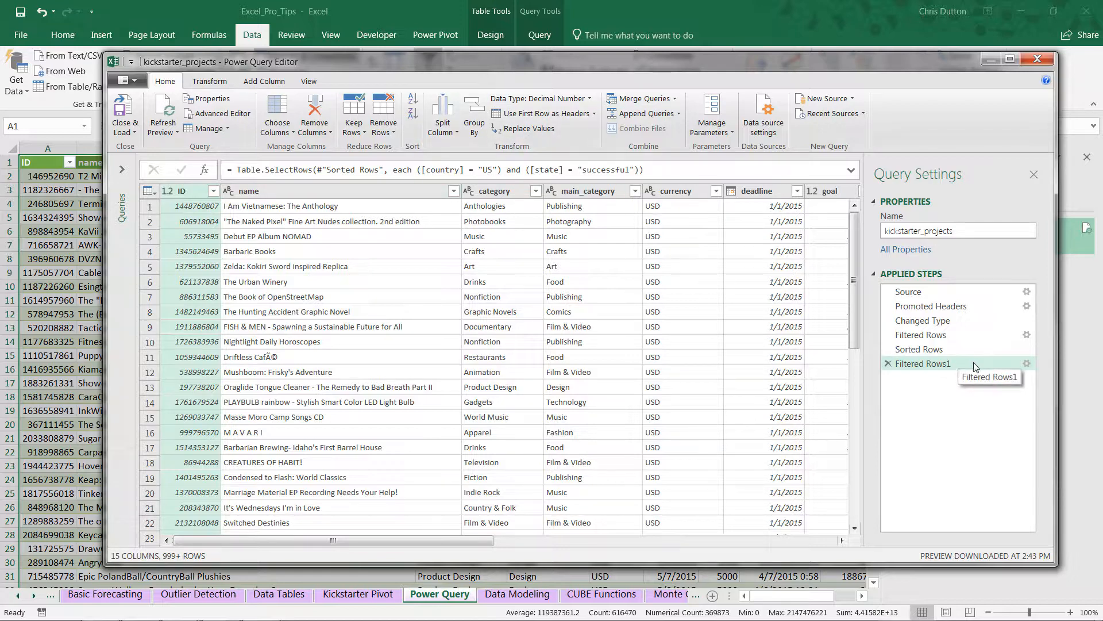
left_click(1026, 364)
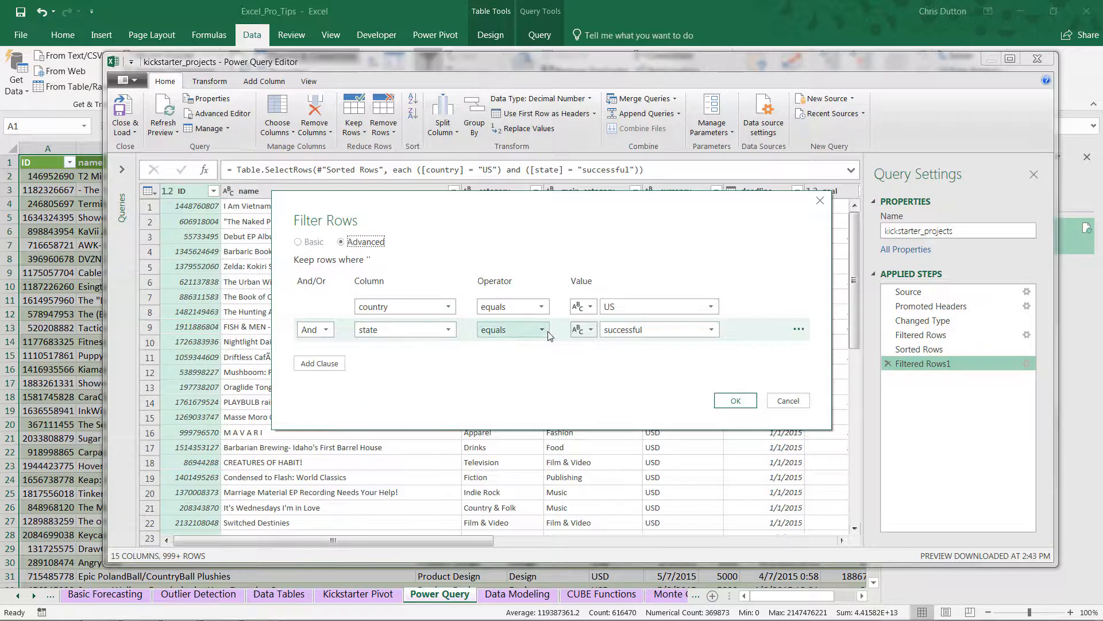
left_click(799, 330)
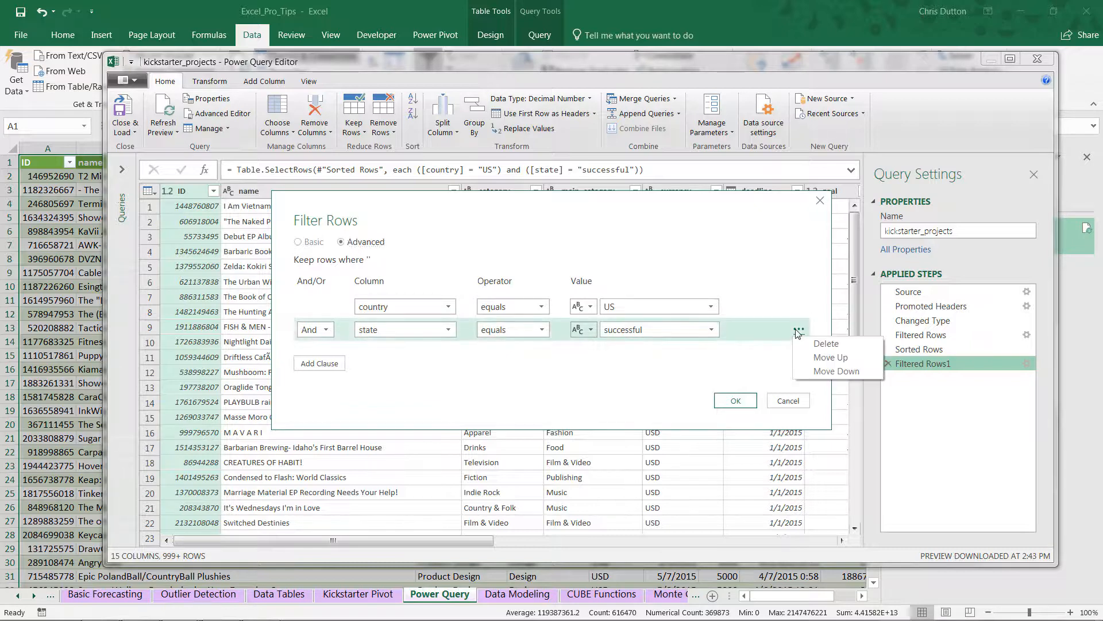
left_click(827, 344)
left_click(737, 377)
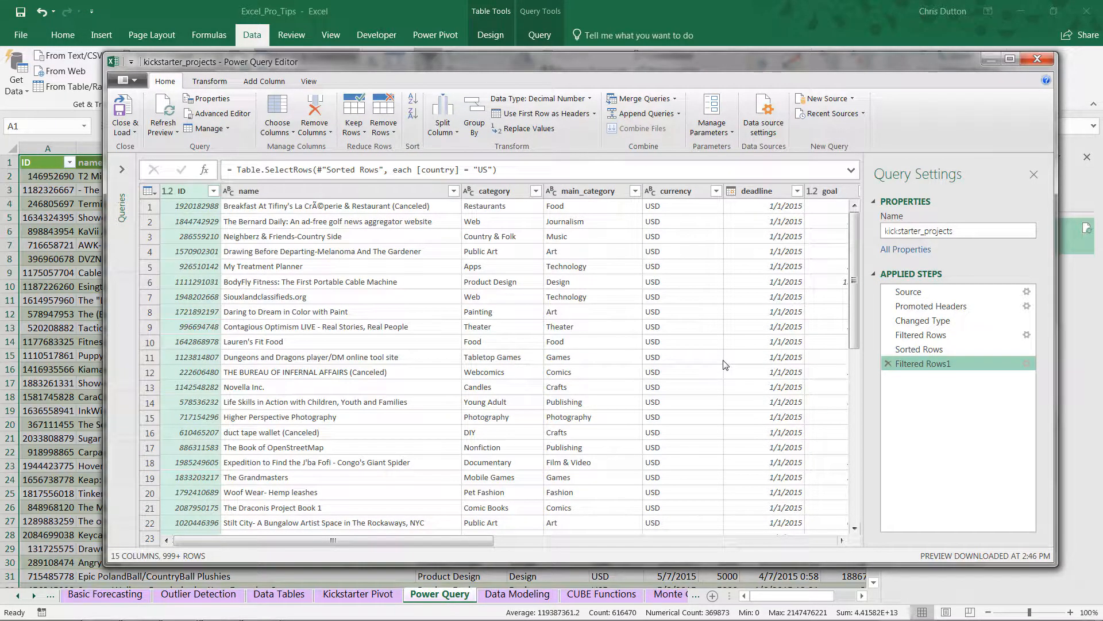
Step: Load the edited query into the workbook, close the queries pane, and refresh the PivotTable on the Kickstarter Pivot sheet
left_click(129, 109)
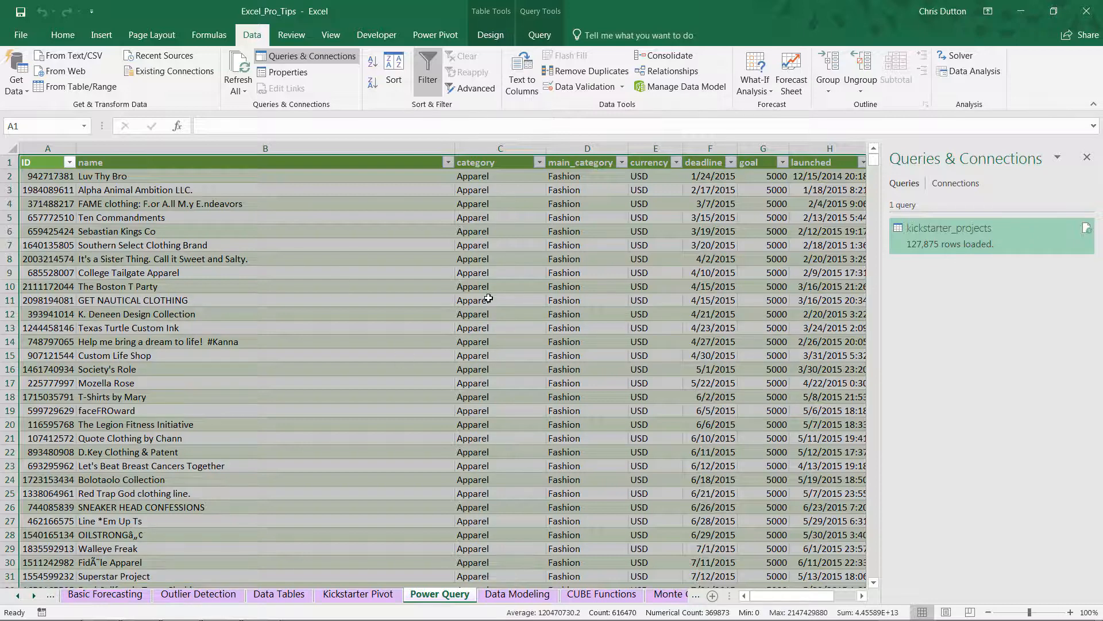
left_click(1086, 157)
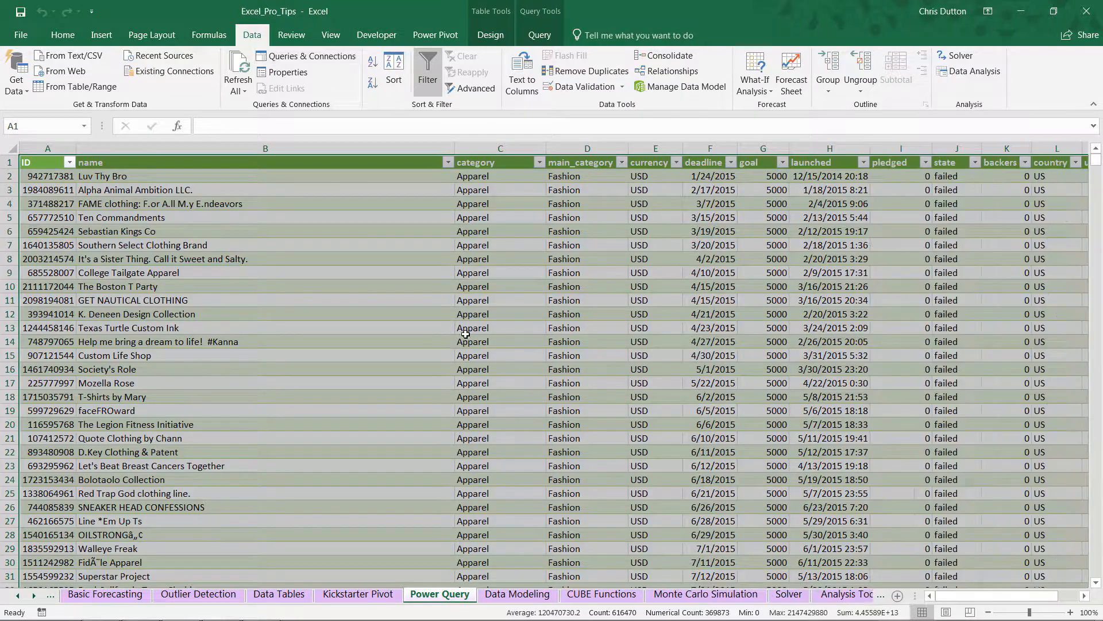
left_click(358, 593)
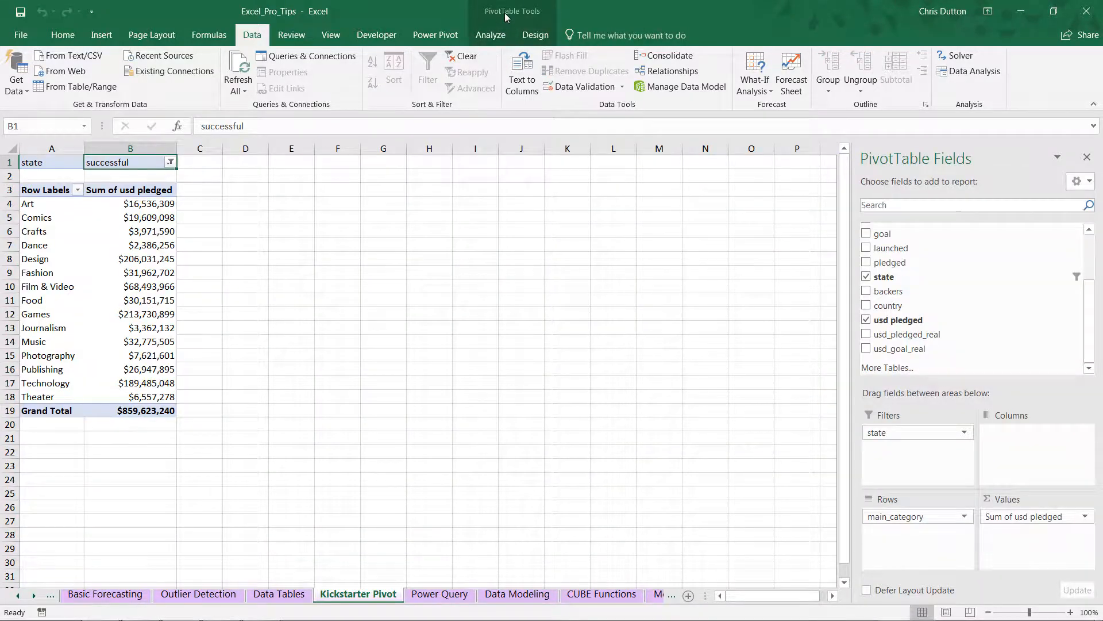
left_click(491, 34)
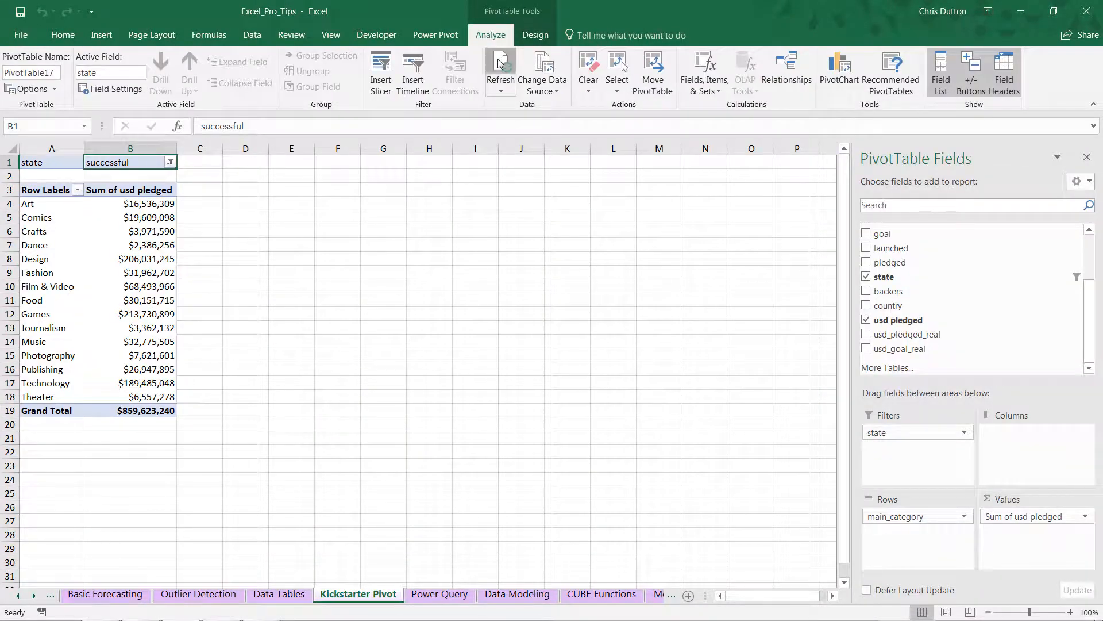
left_click(499, 63)
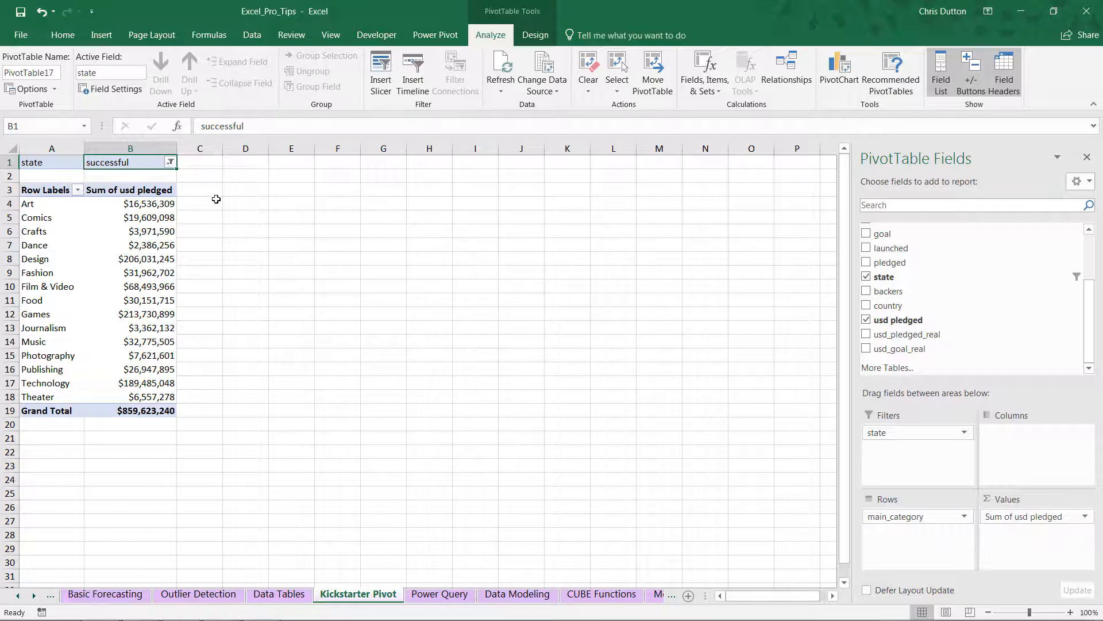
Step: Change the PivotTable's state filter to failed
left_click(170, 162)
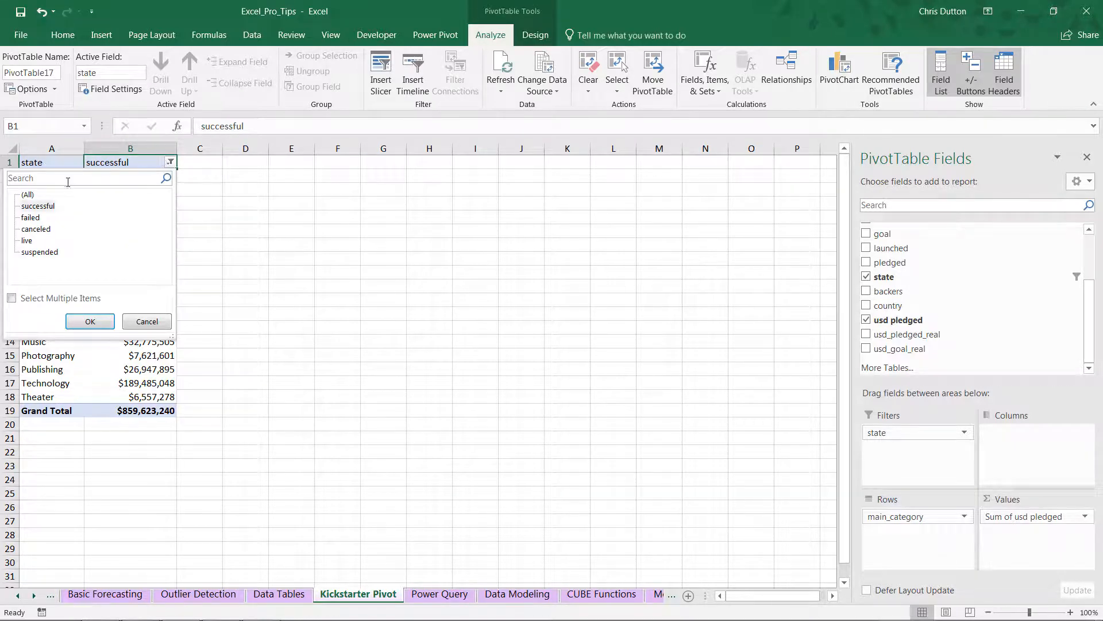
left_click(34, 218)
left_click(87, 322)
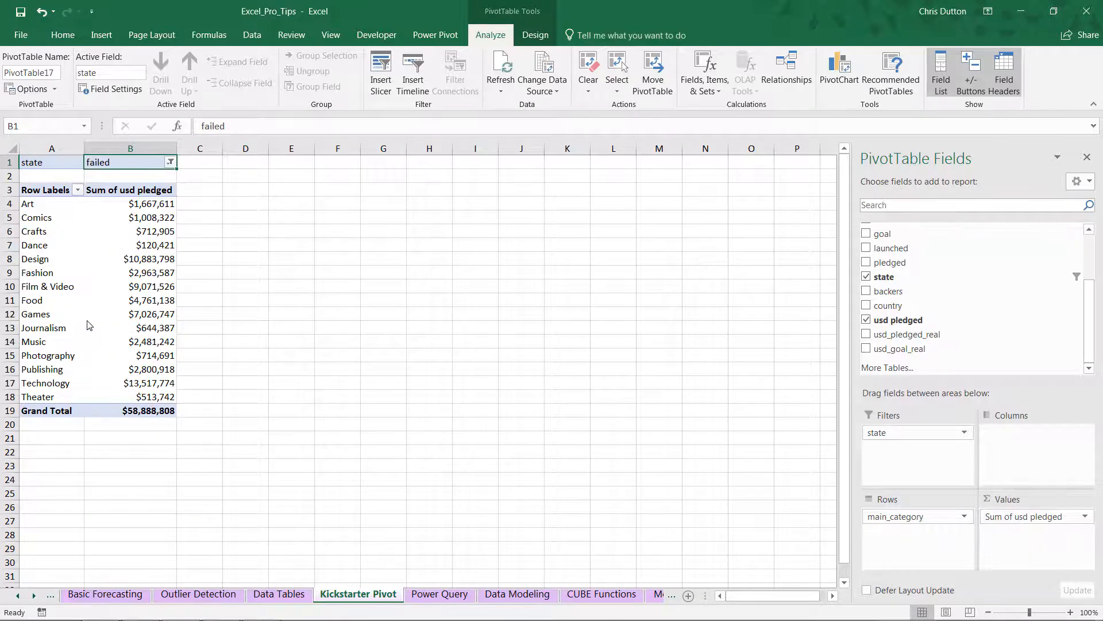